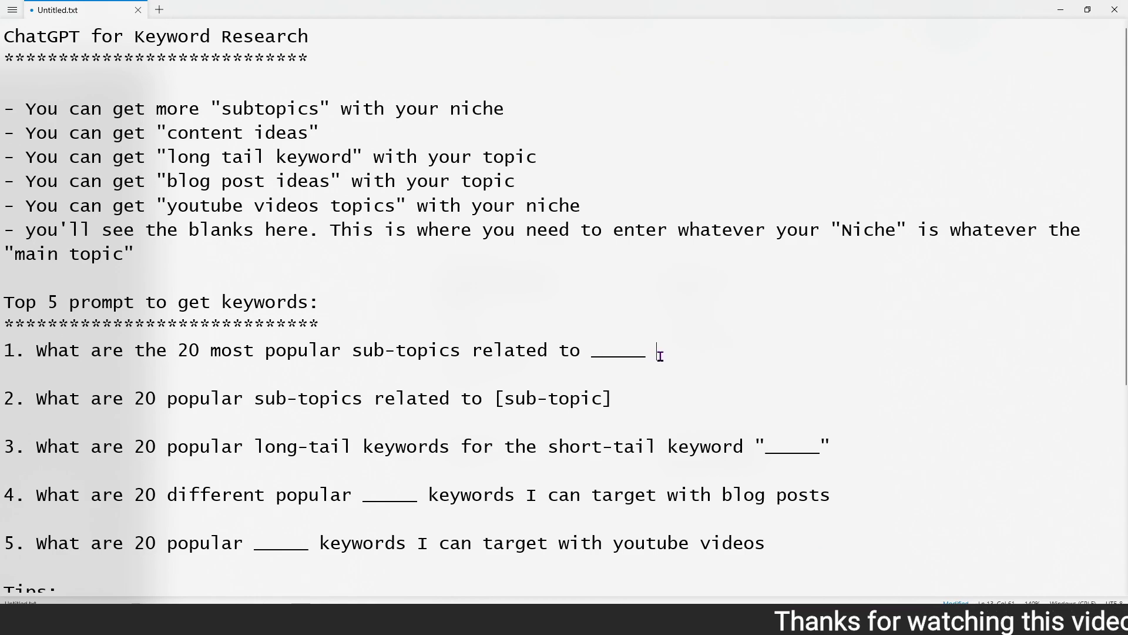
Step: Add "(digital marketing)" after the blank in prompt 1 and copy the prompt's wording up to "related to"
{"action": "type", "text": "digi"}
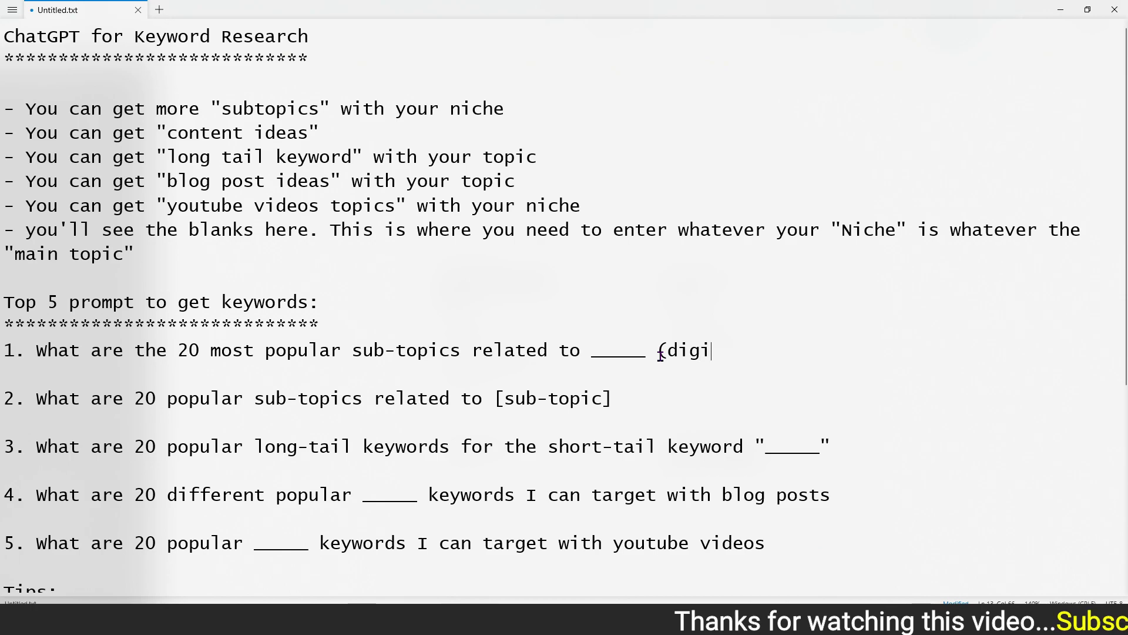
{"action": "type", "text": "tal marketing"}
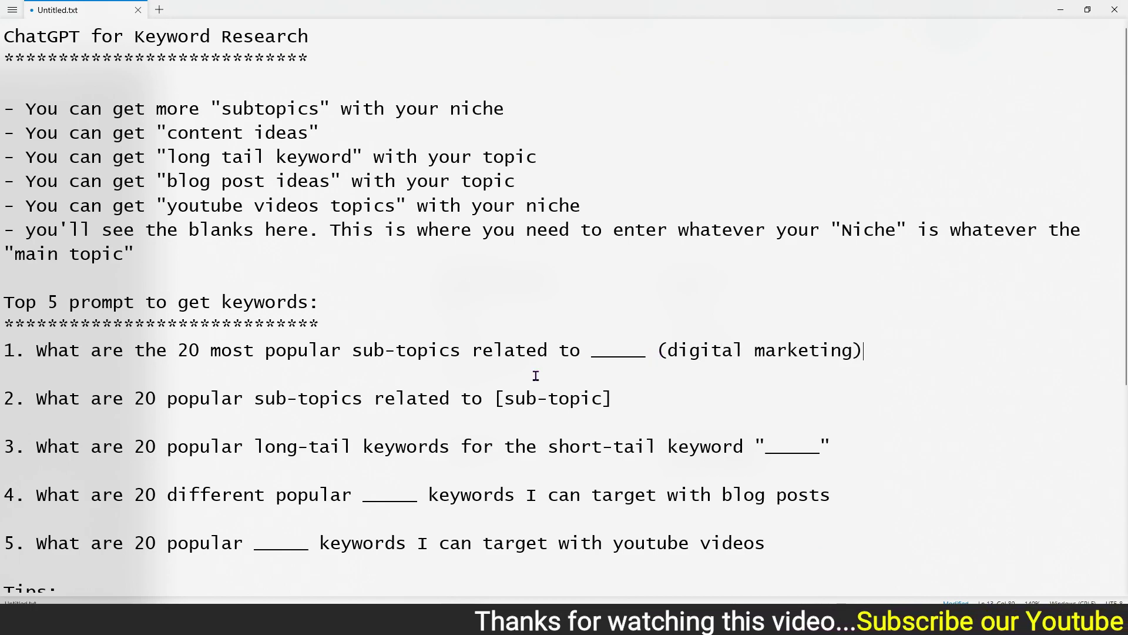
{"action": "left_click_drag", "start_coordinate": [36, 350], "coordinate": [581, 350]}
{"action": "key", "text": "ctrl+c"}
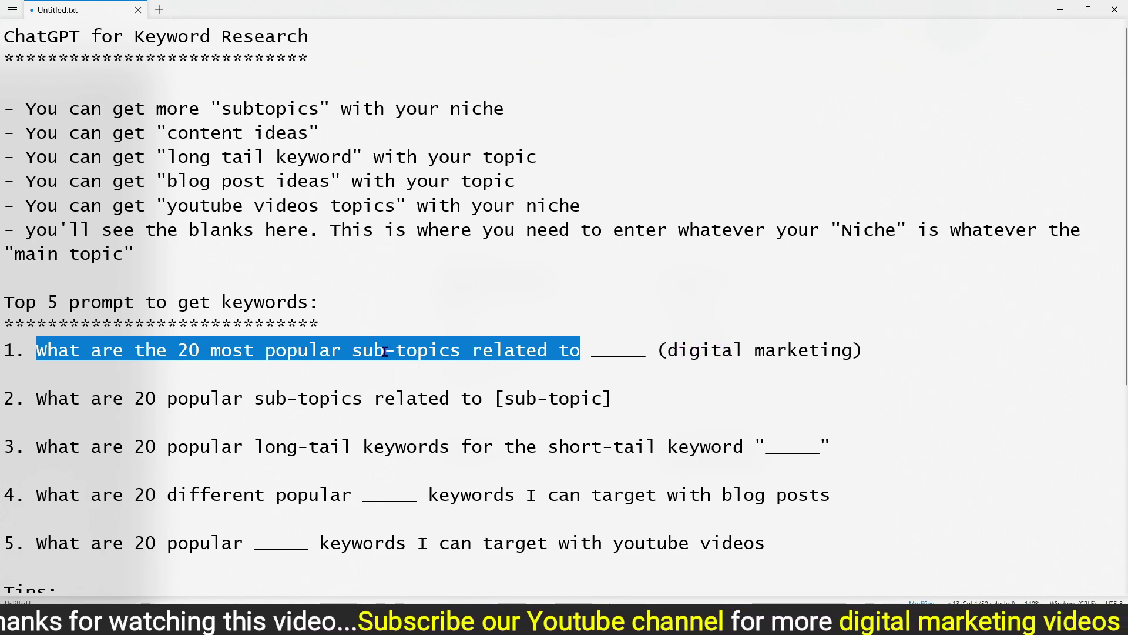
Step: Switch to ChatGPT and submit the prompt "What are the 20 most popular sub-topics related to digital marketing"
{"action": "mouse_move", "coordinate": [529, 623]}
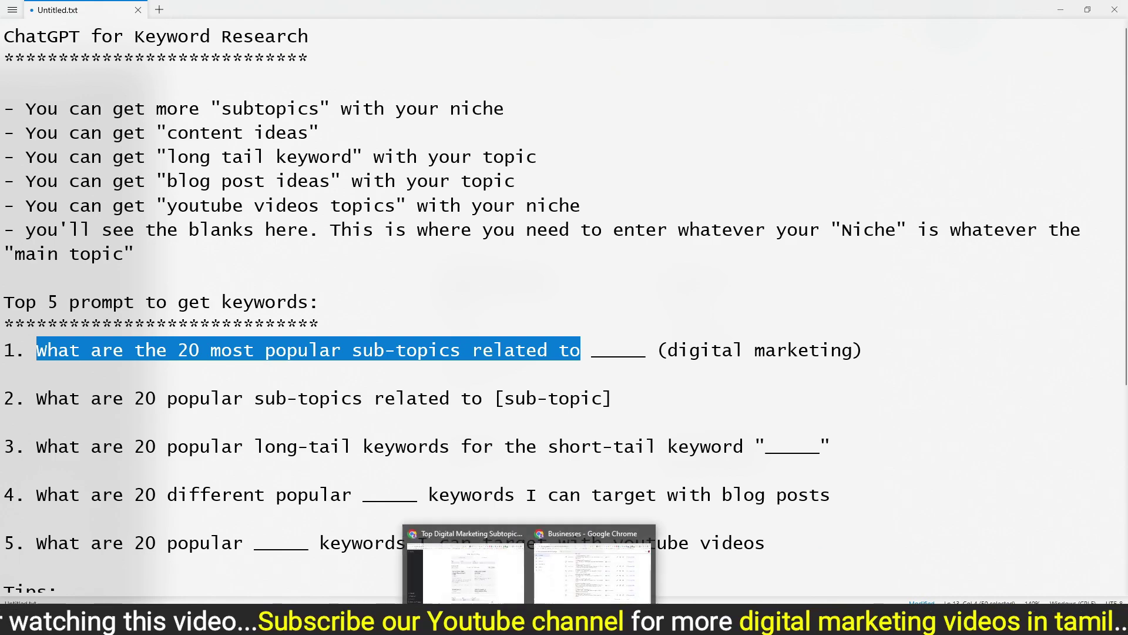
{"action": "left_click", "coordinate": [493, 594]}
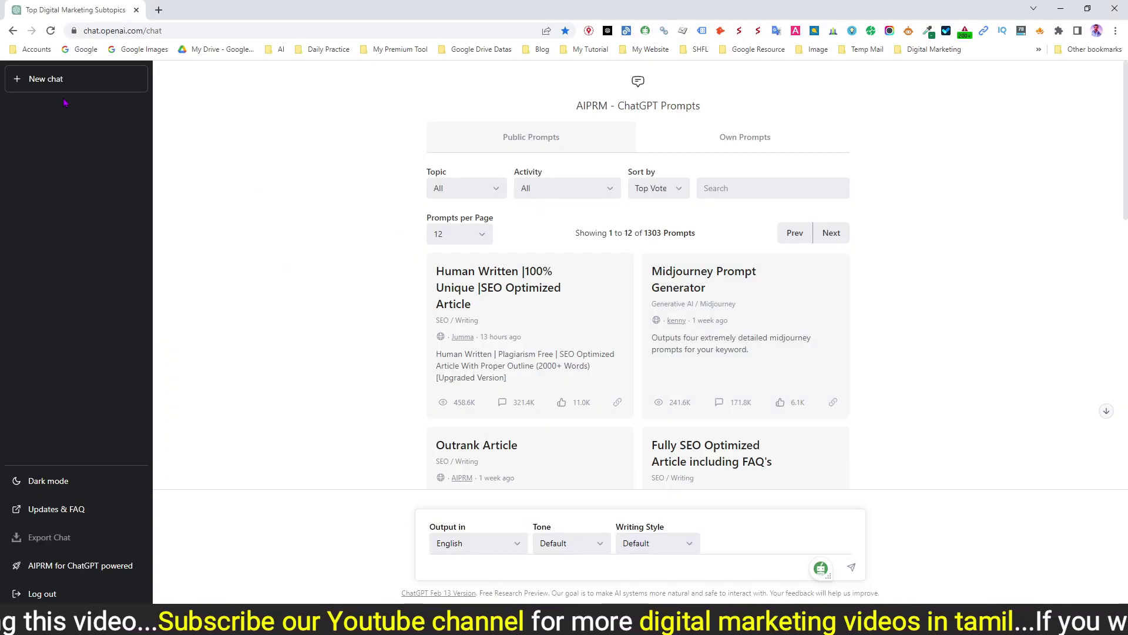
{"action": "left_click", "coordinate": [445, 570]}
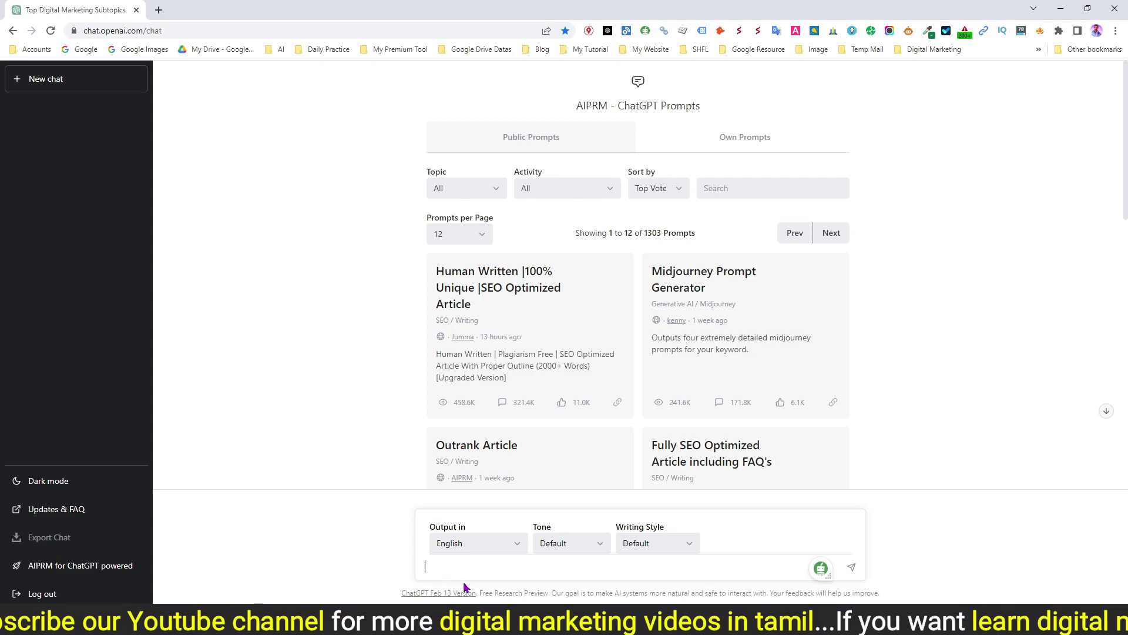
{"action": "key", "text": "ctrl+v"}
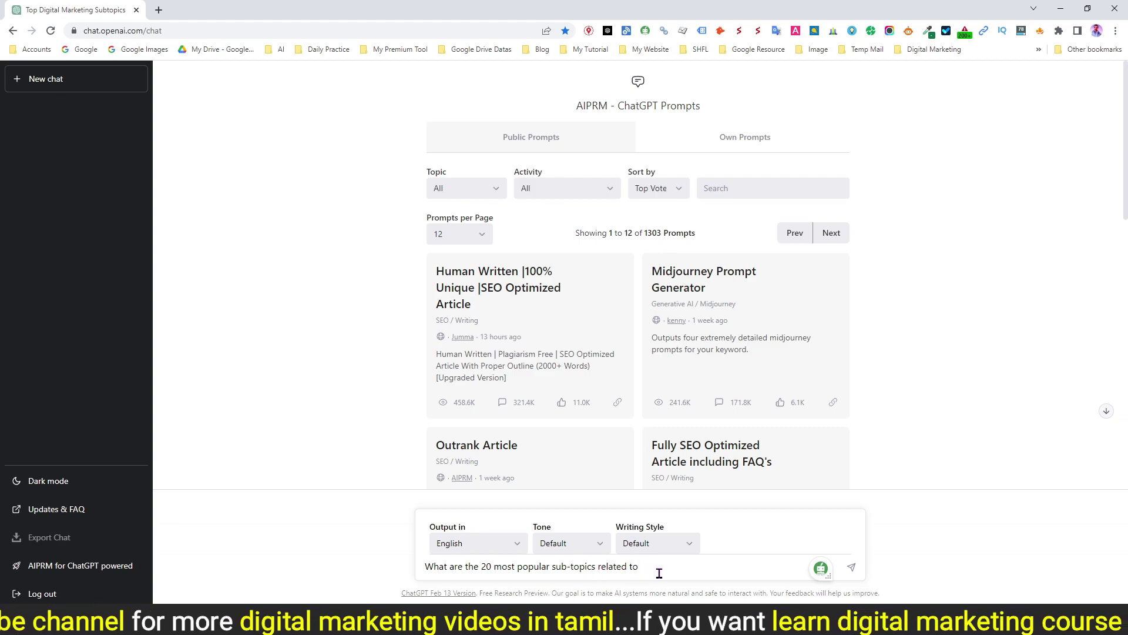
{"action": "type", "text": "digital"}
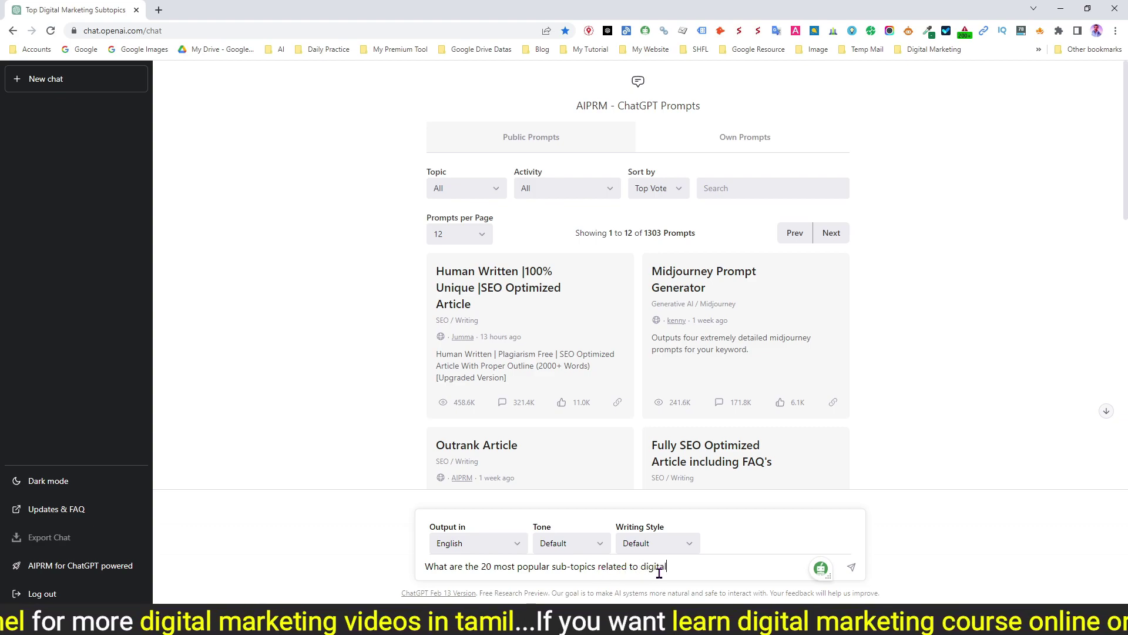
{"action": "type", "text": " marketing"}
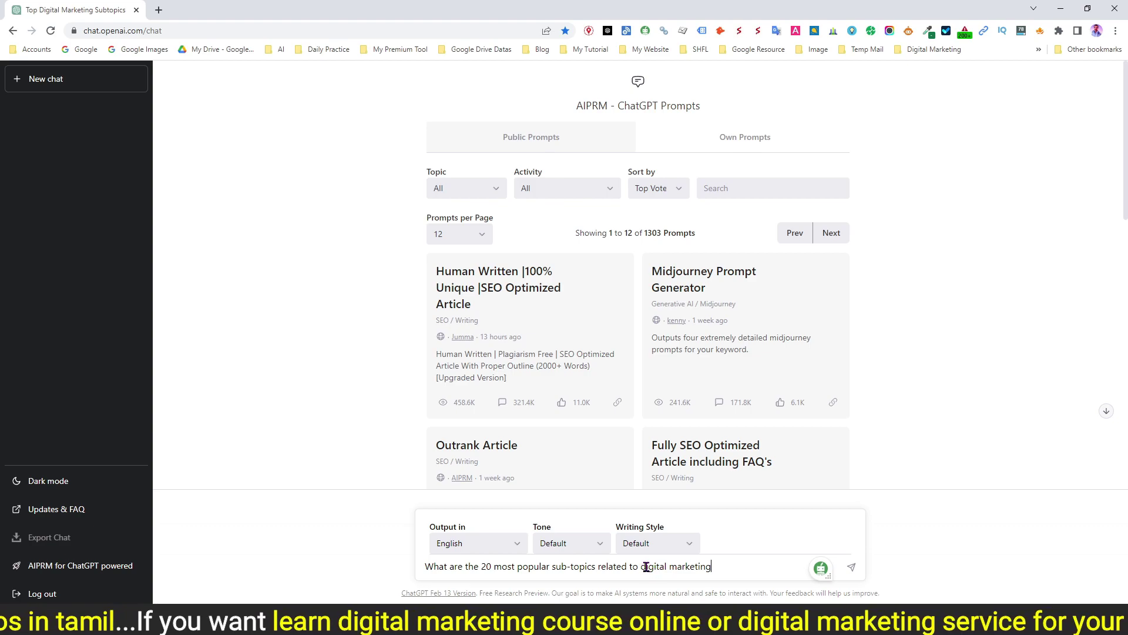
{"action": "left_click_drag", "start_coordinate": [643, 566], "coordinate": [715, 563]}
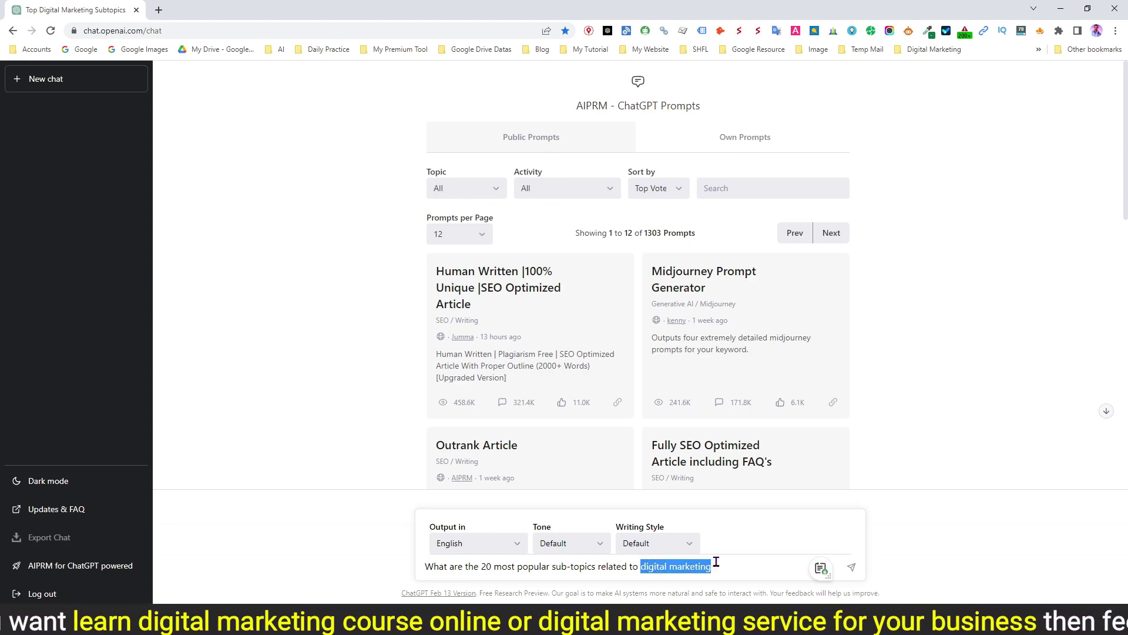
{"action": "left_click", "coordinate": [851, 566]}
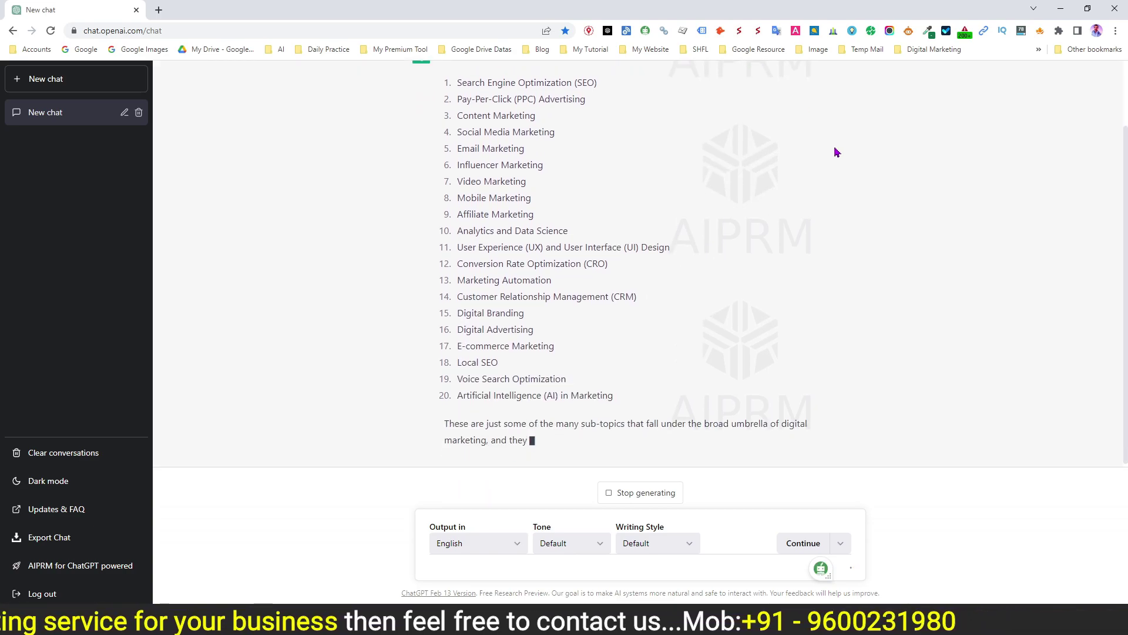
Step: Reuse the first question's wording to ask "What are the 20 most popular sub-topics related to social media marketing"
{"action": "scroll", "coordinate": [836, 152], "scroll_direction": "up", "scroll_amount": 2}
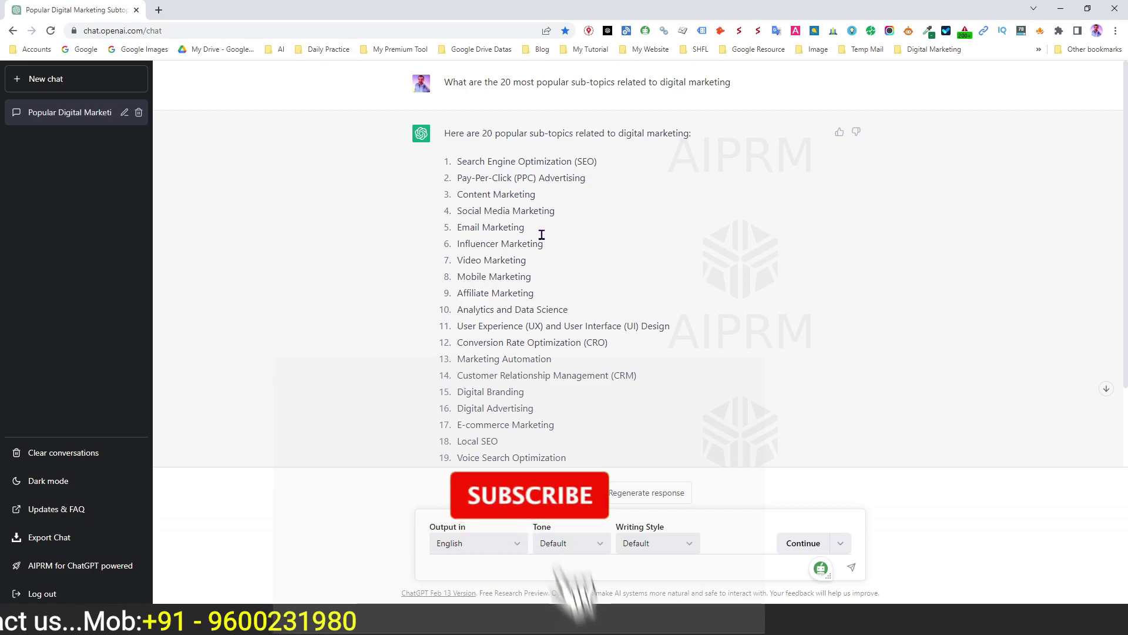
{"action": "left_click_drag", "start_coordinate": [456, 210], "coordinate": [558, 219]}
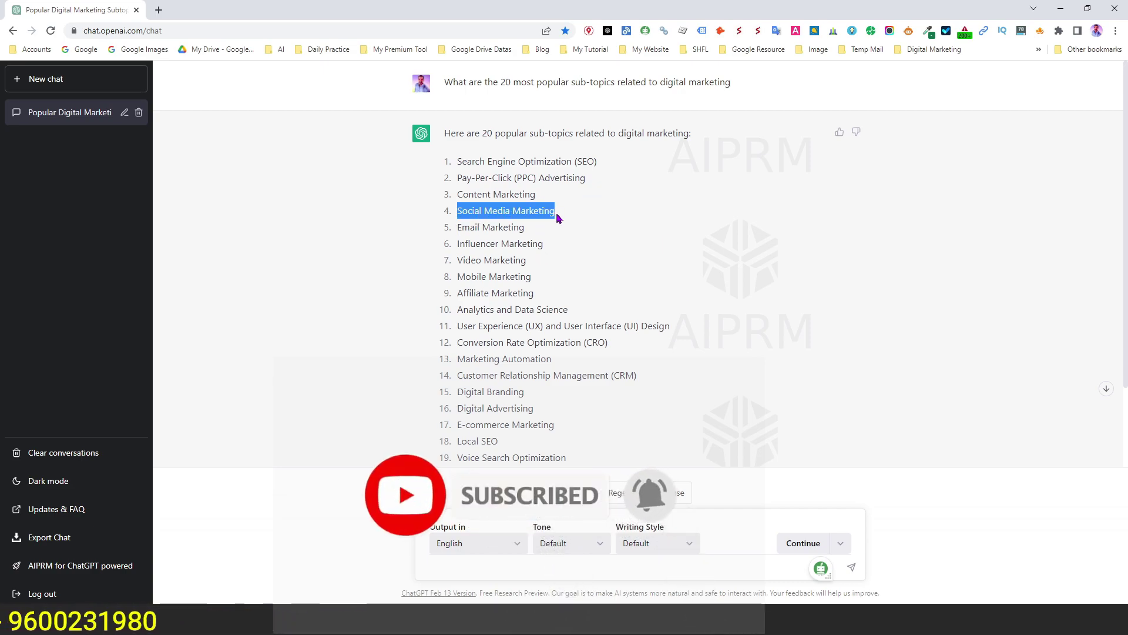
{"action": "left_click_drag", "start_coordinate": [443, 83], "coordinate": [658, 86]}
{"action": "key", "text": "ctrl+c"}
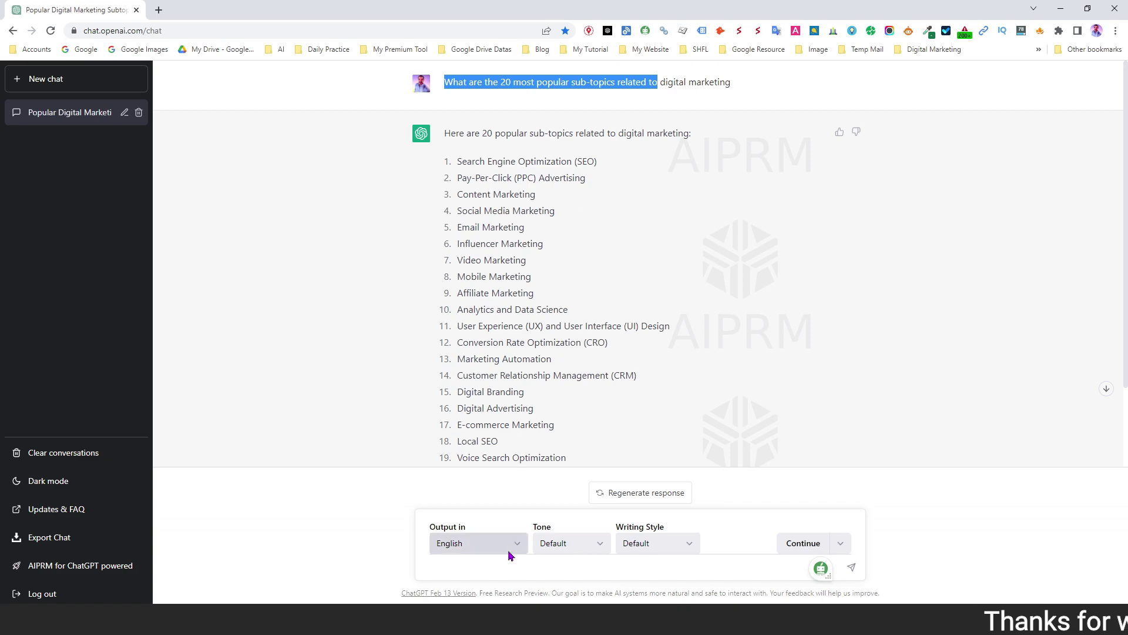
{"action": "left_click", "coordinate": [481, 569]}
{"action": "key", "text": "ctrl+v"}
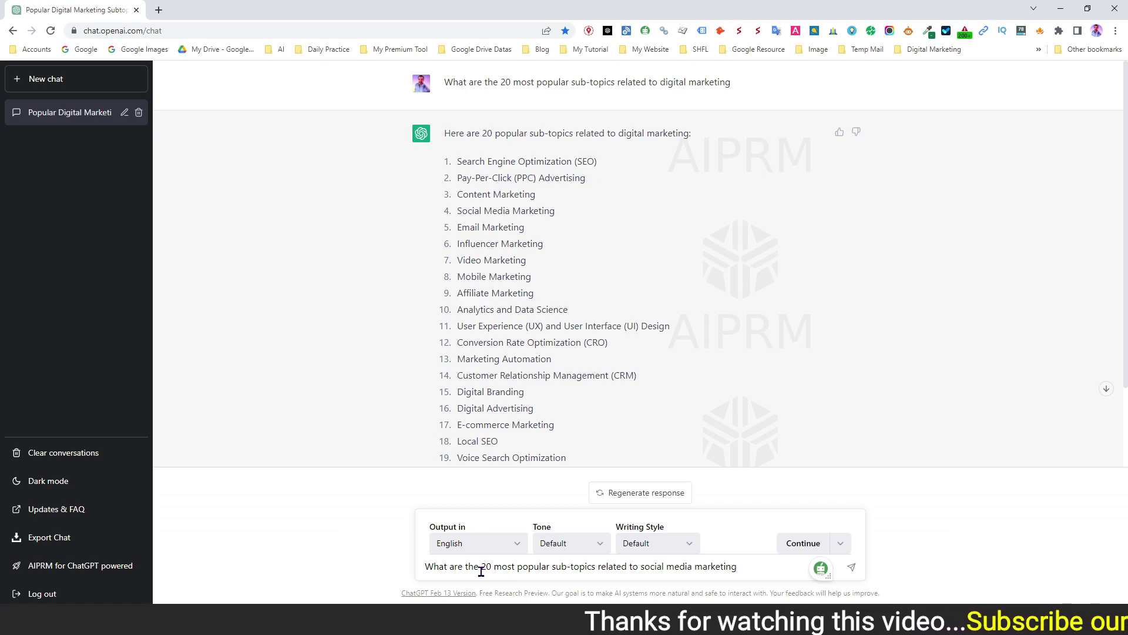
{"action": "key", "text": "Return"}
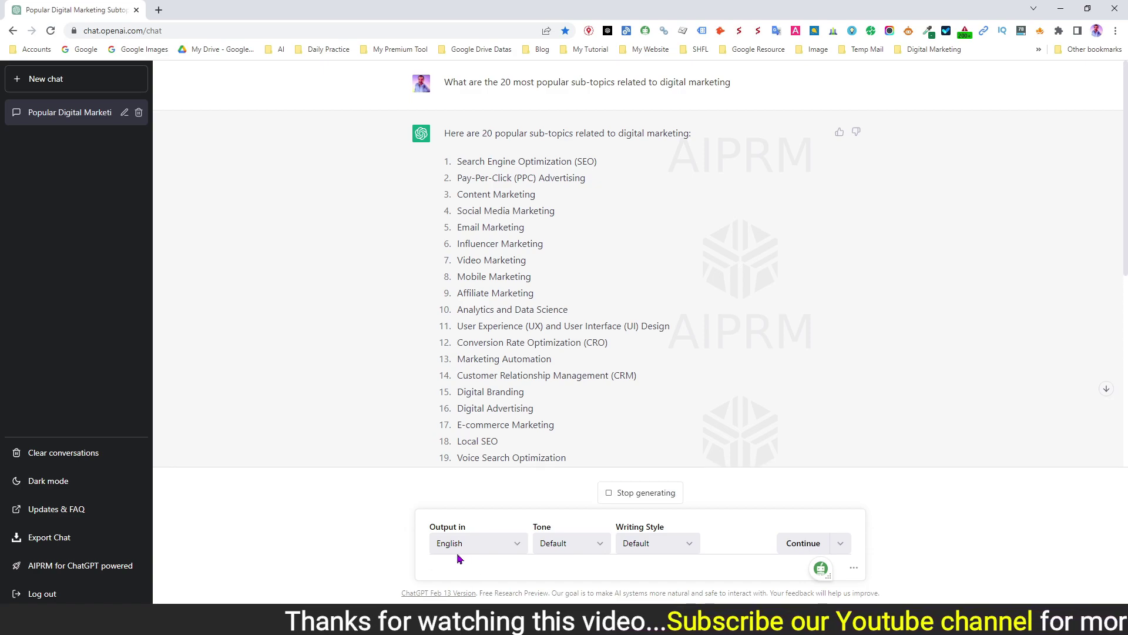
Step: Copy the sub-topic "Facebook Marketing" from the list of social media marketing sub-topics
{"action": "scroll", "coordinate": [832, 278], "scroll_direction": "down", "scroll_amount": 8}
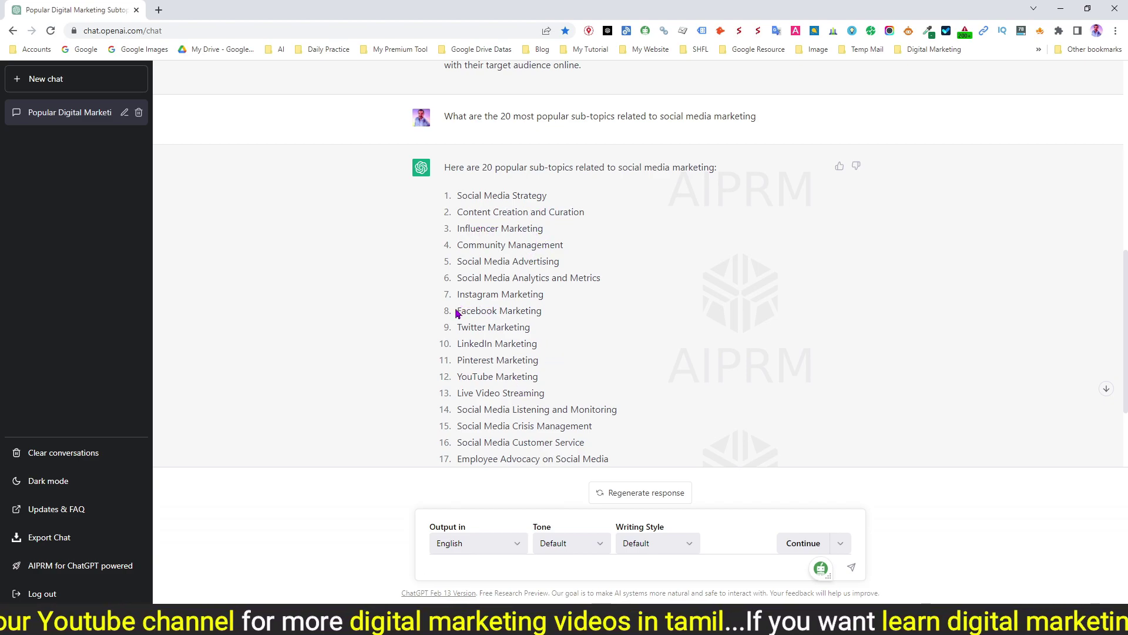
{"action": "left_click_drag", "start_coordinate": [459, 311], "coordinate": [549, 317]}
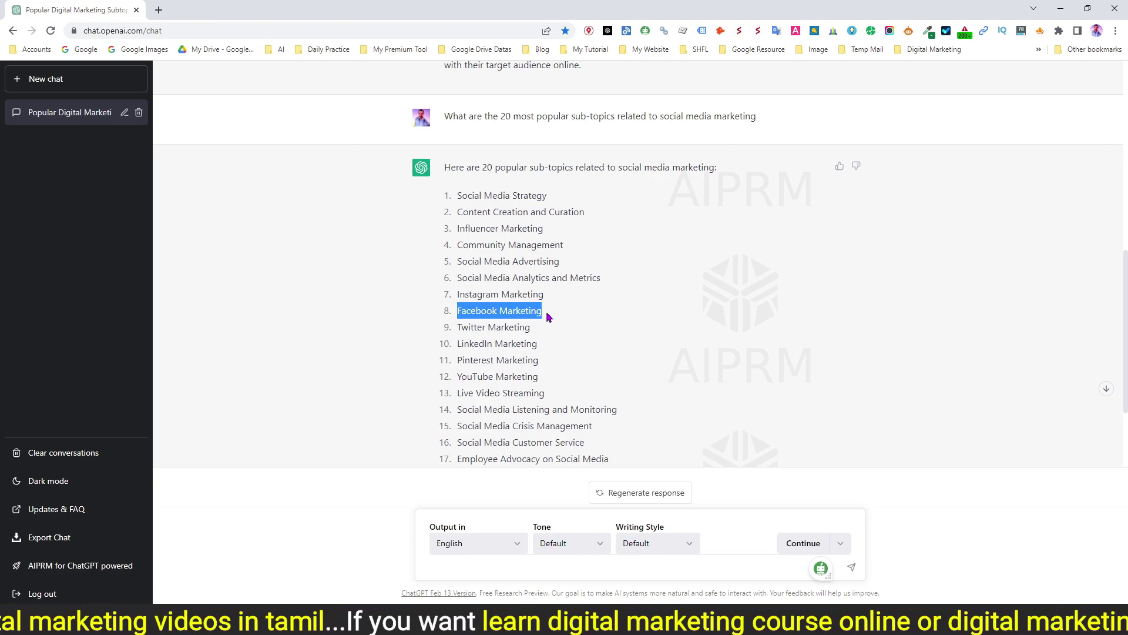
{"action": "right_click", "coordinate": [500, 309]}
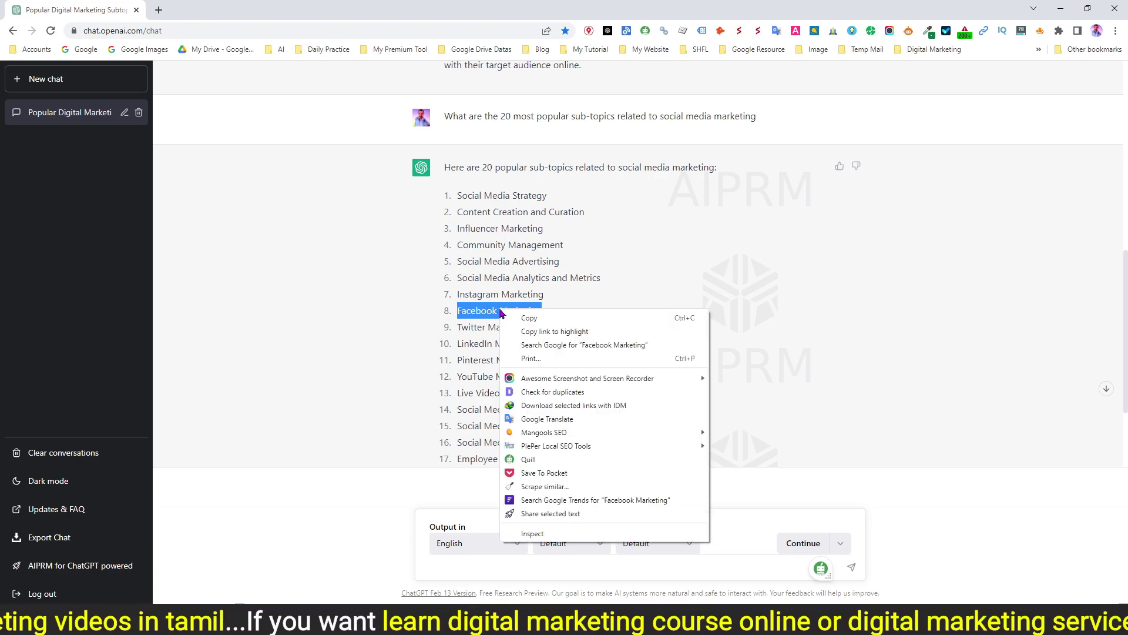
{"action": "left_click", "coordinate": [526, 323]}
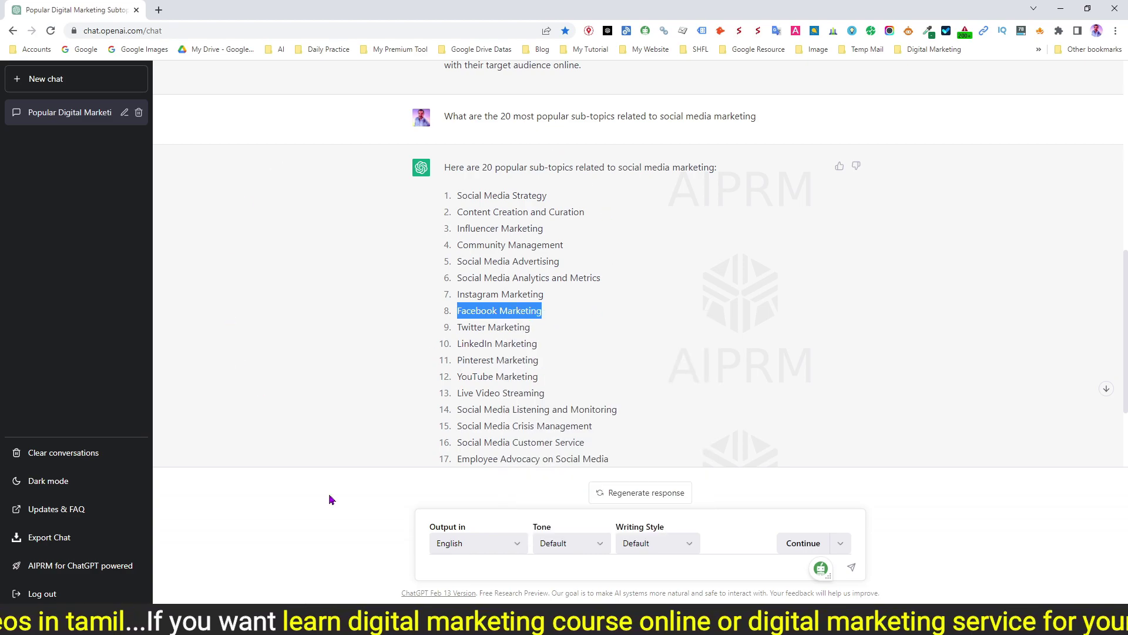
Step: Switch to the text notes and copy prompt 2's wording, "What are 20 popular sub-topics related to", without its placeholder
{"action": "key", "text": "alt+Tab"}
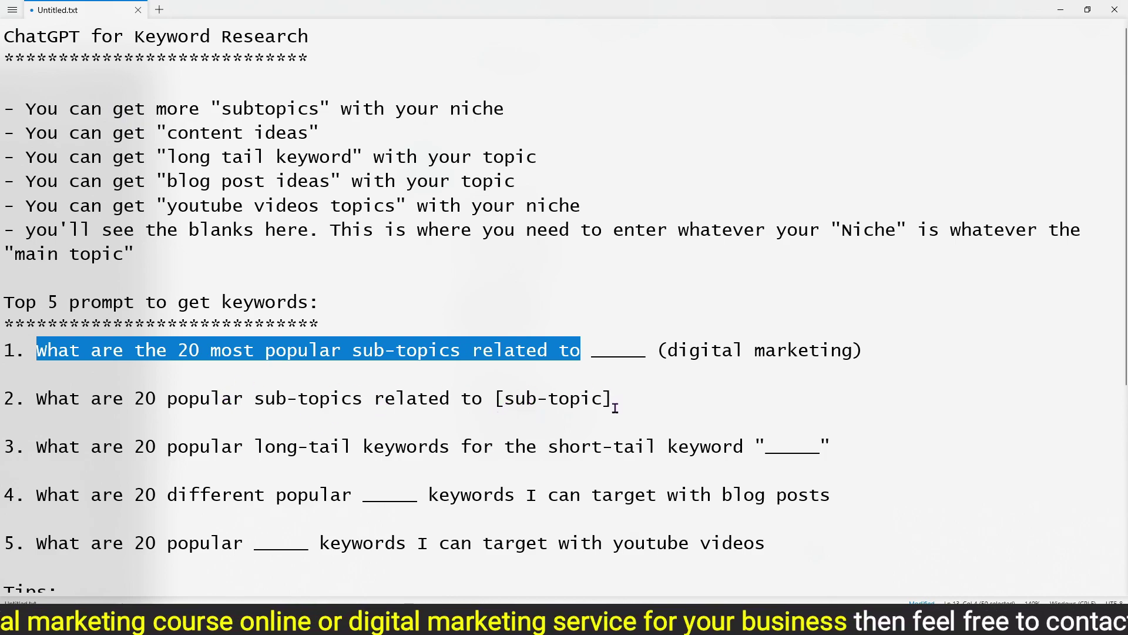
{"action": "key", "text": "alt+Tab"}
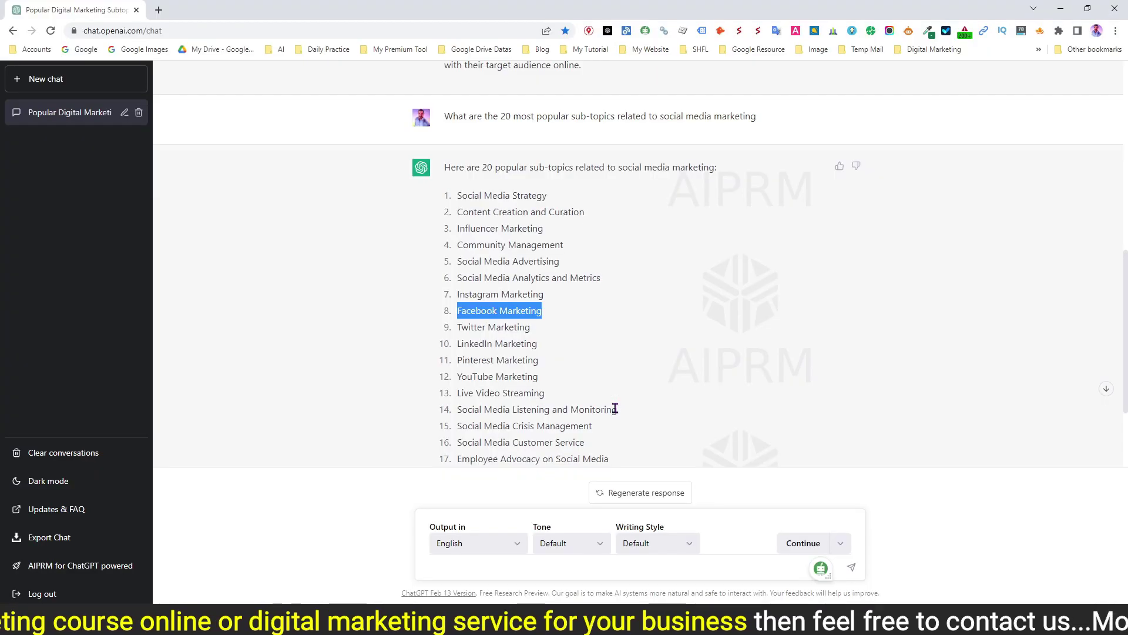
{"action": "key", "text": "alt+Tab"}
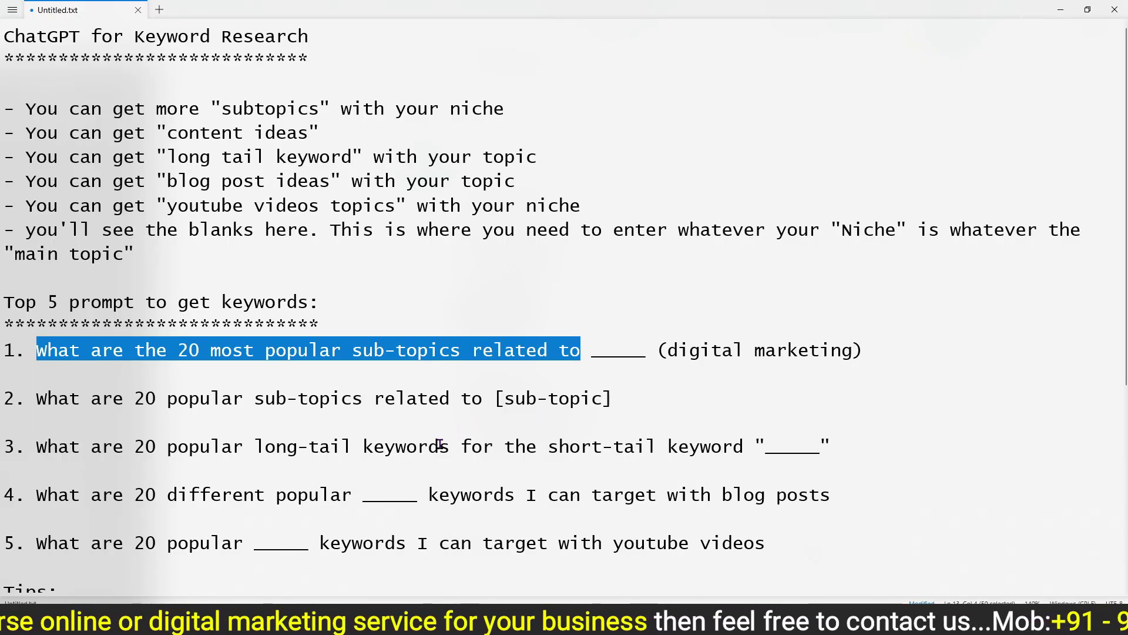
{"action": "left_click_drag", "start_coordinate": [483, 399], "coordinate": [37, 397]}
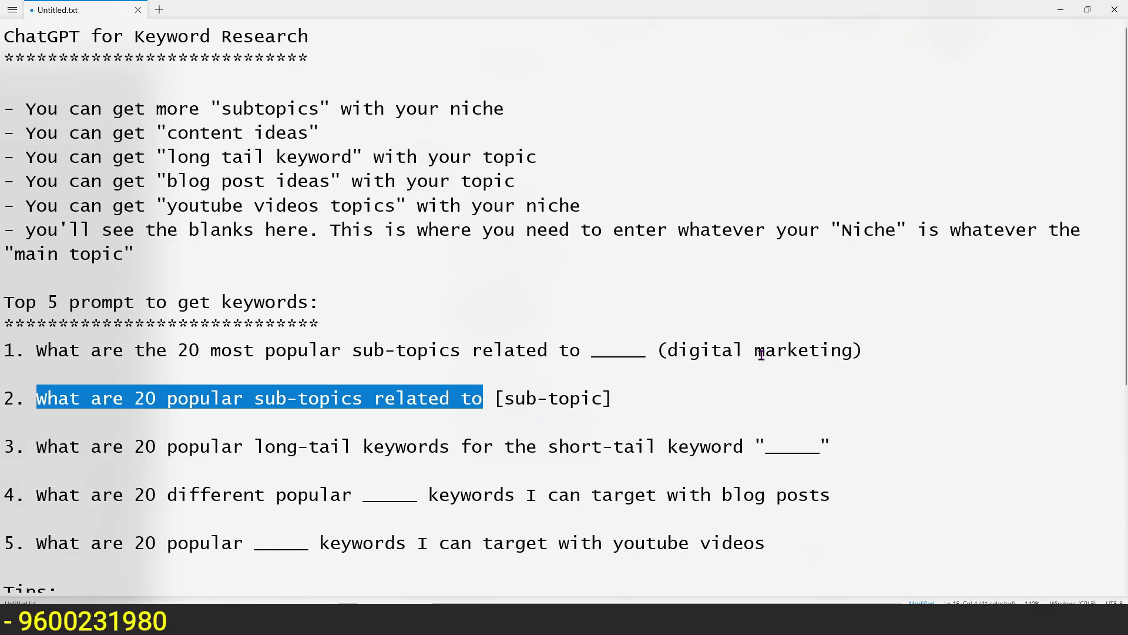
Step: Switch back to ChatGPT and submit "What are 20 popular sub-topics related to Facebook Marketing"
{"action": "key", "text": "alt+Tab"}
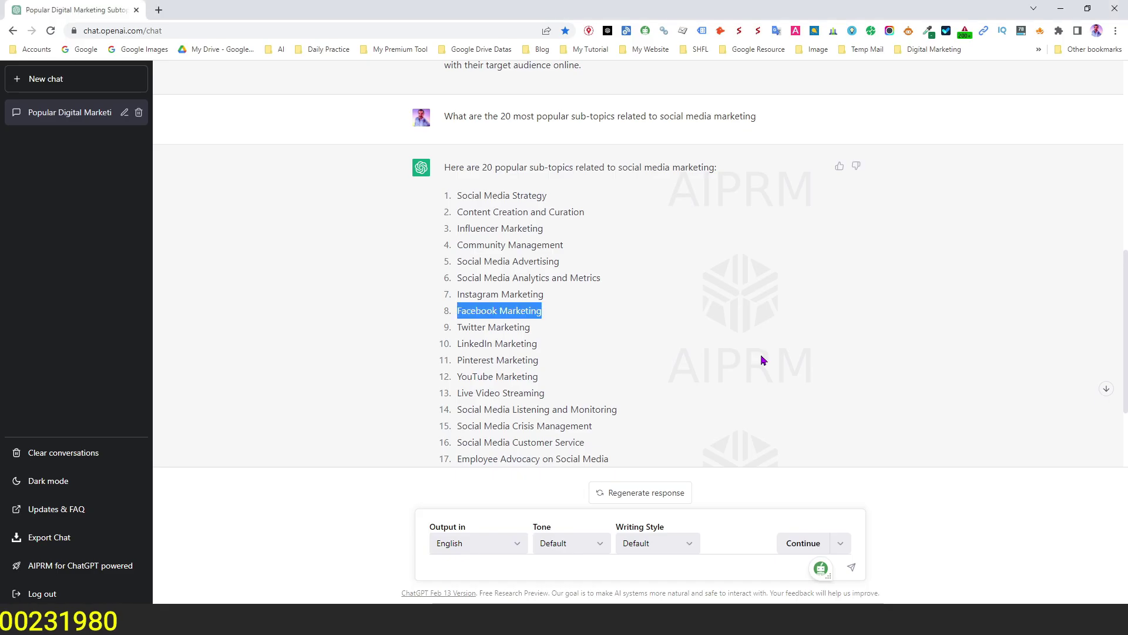
{"action": "left_click", "coordinate": [466, 573]}
{"action": "type", "text": "What are 20 popular sub-topics related to"}
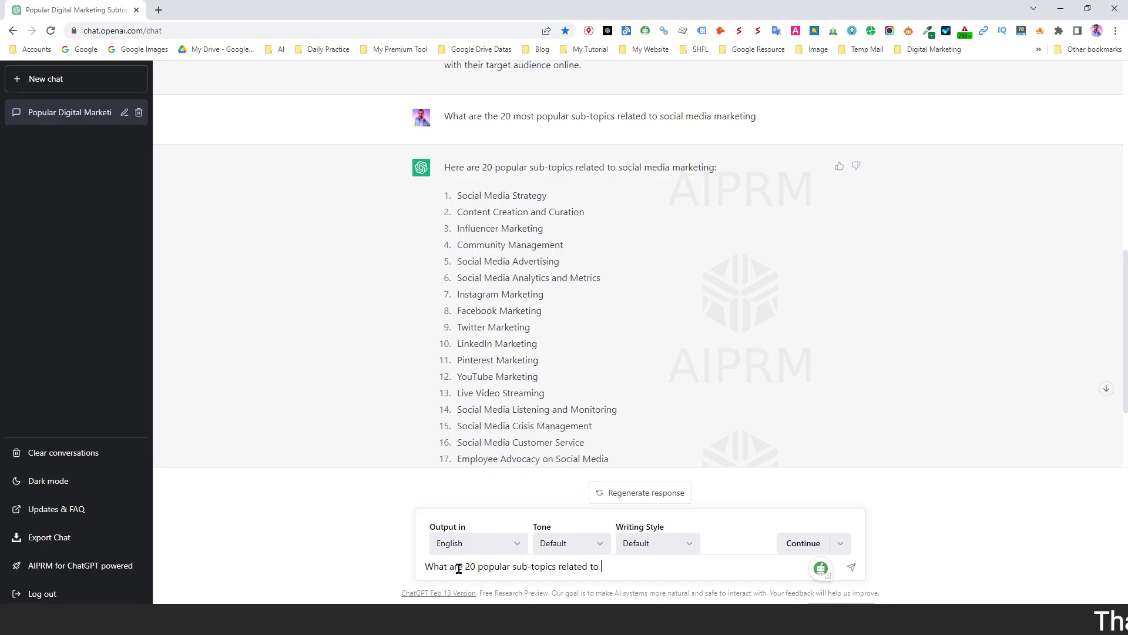
{"action": "left_click_drag", "start_coordinate": [458, 312], "coordinate": [553, 320]}
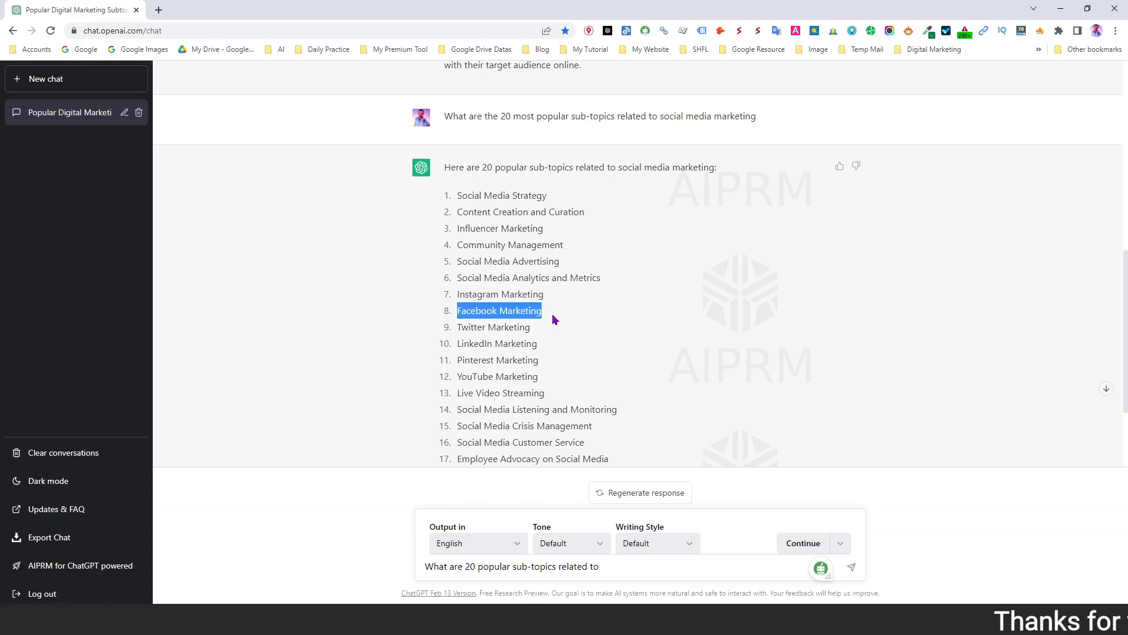
{"action": "left_click", "coordinate": [613, 567]}
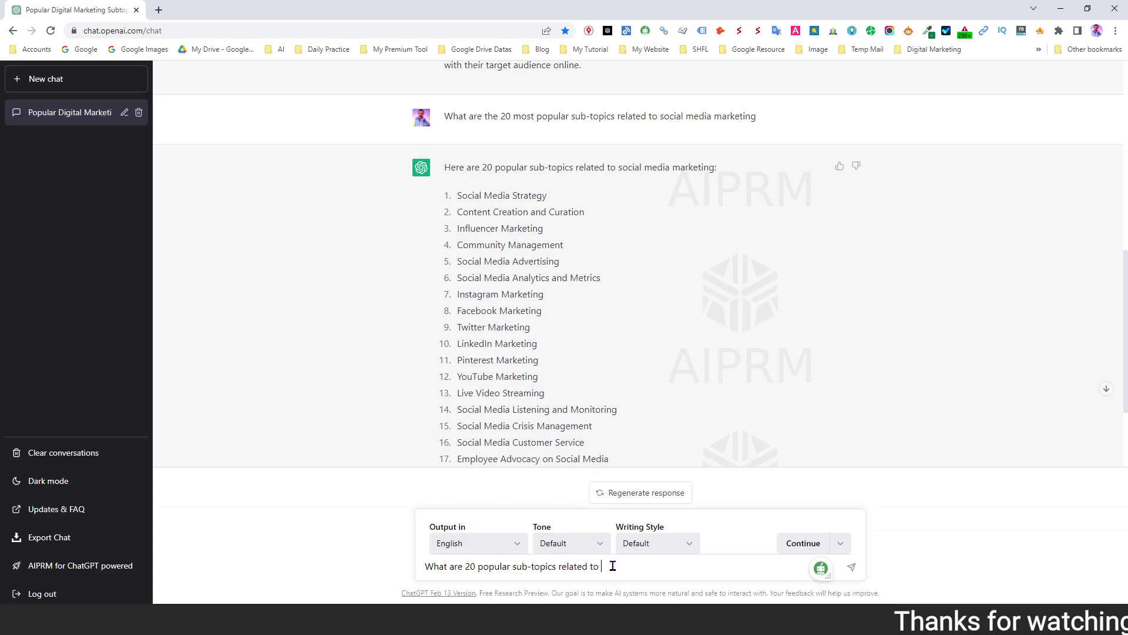
{"action": "key", "text": "ctrl+v"}
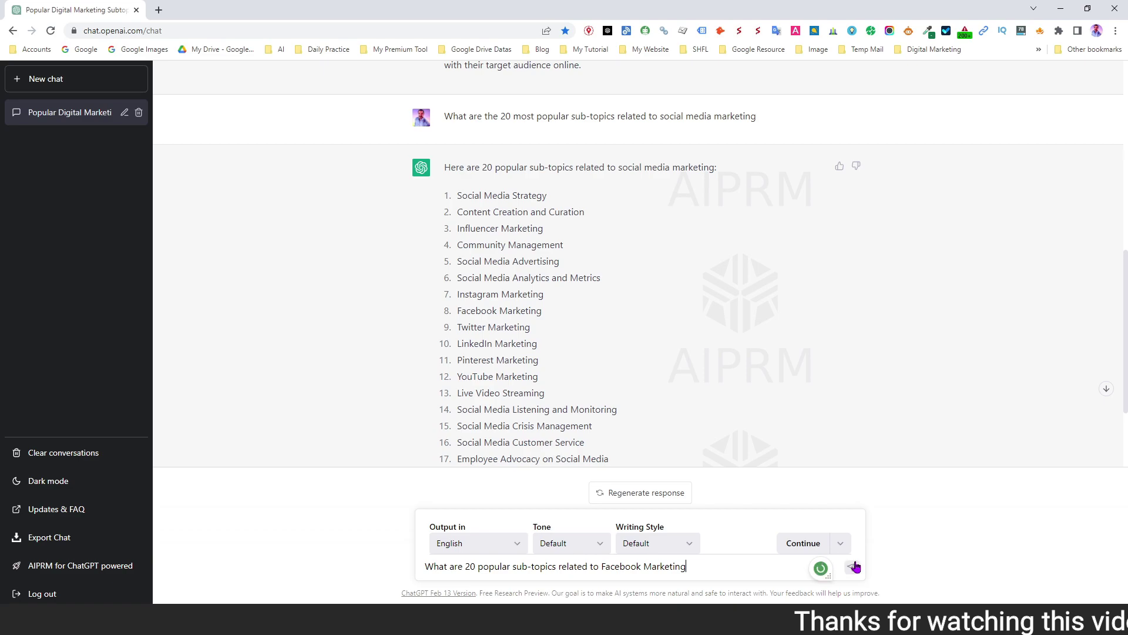
{"action": "left_click", "coordinate": [852, 568]}
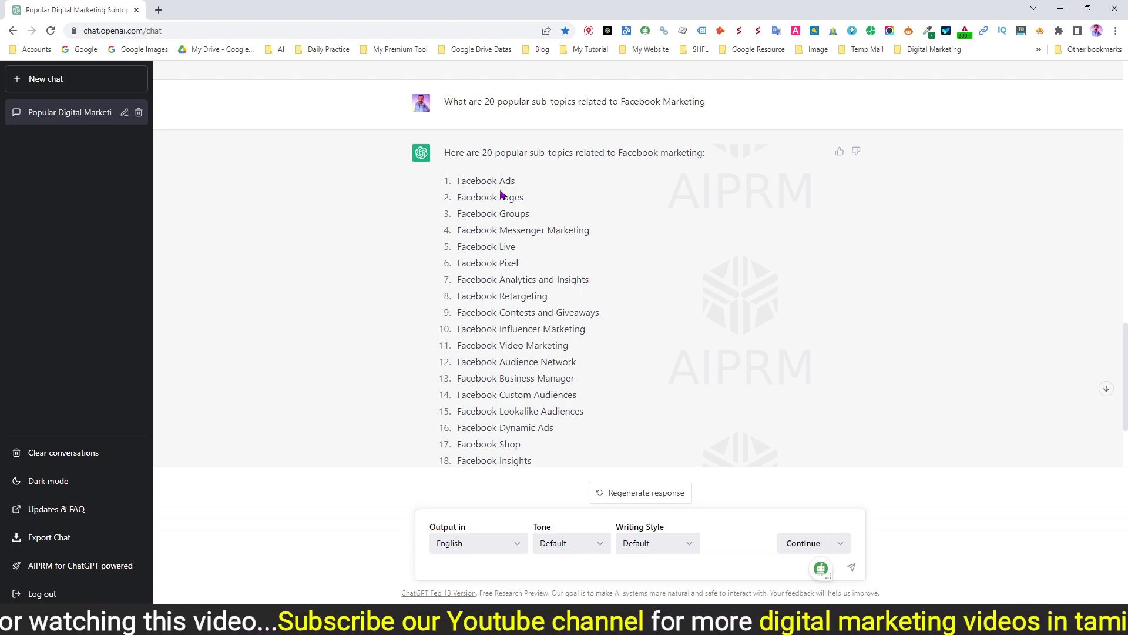
Step: Copy prompt 3's wording from the notes and ask ChatGPT "What are 20 popular long-tail keywords for the short-tail keyword facebook marketing"
{"action": "key", "text": "alt+Tab"}
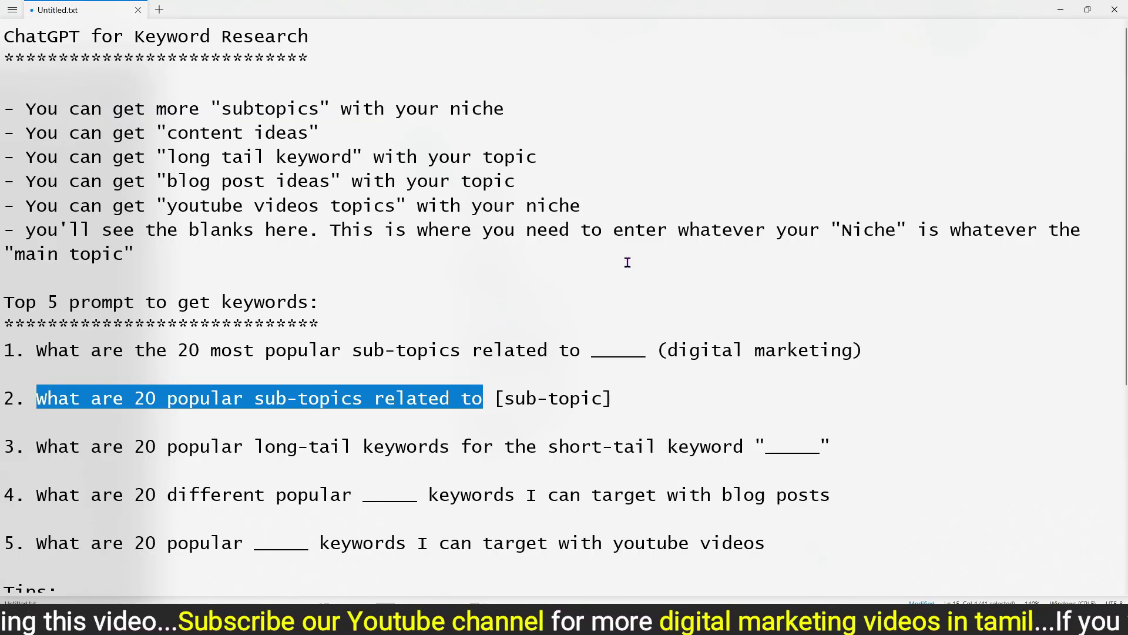
{"action": "left_click_drag", "start_coordinate": [39, 447], "coordinate": [748, 458]}
{"action": "key", "text": "alt+Tab"}
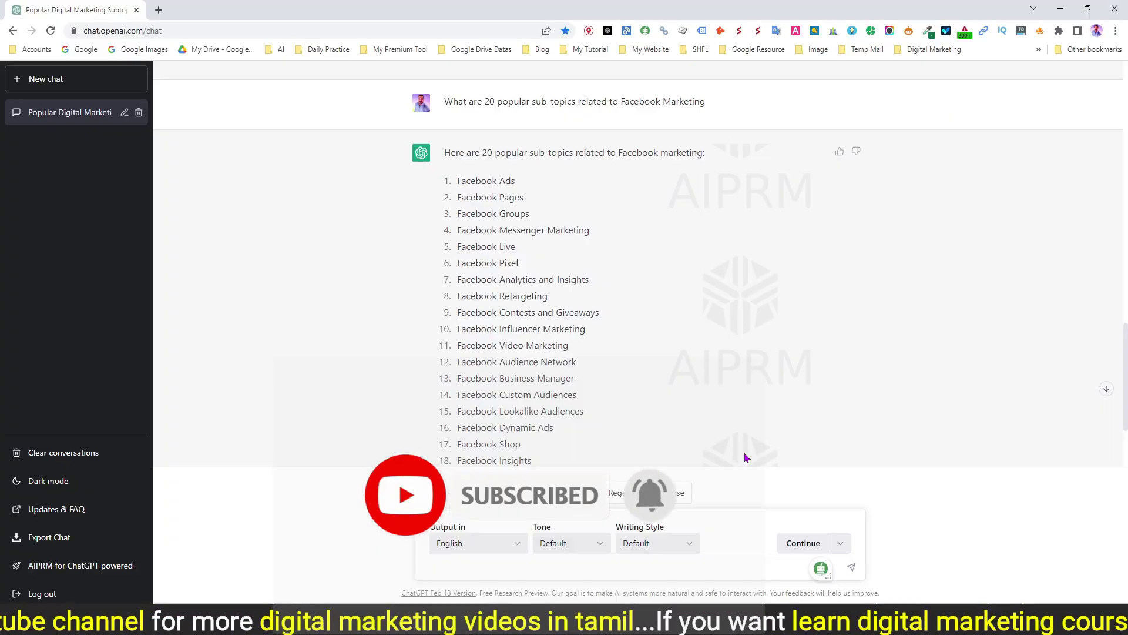
{"action": "left_click", "coordinate": [477, 569]}
{"action": "key", "text": "ctrl+v"}
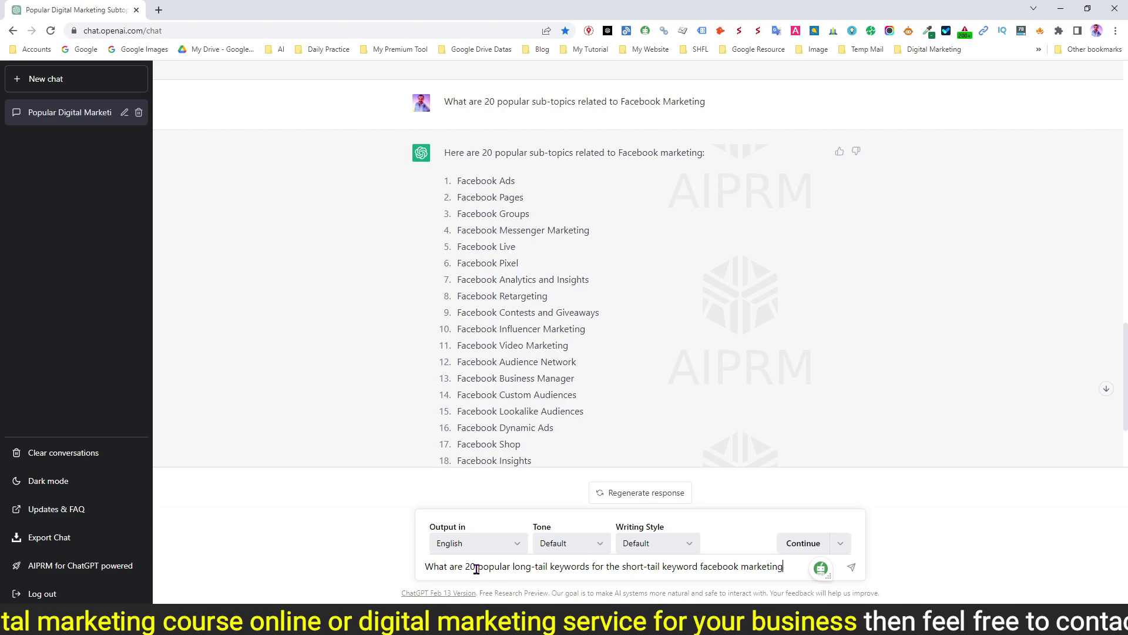
{"action": "key", "text": "Return"}
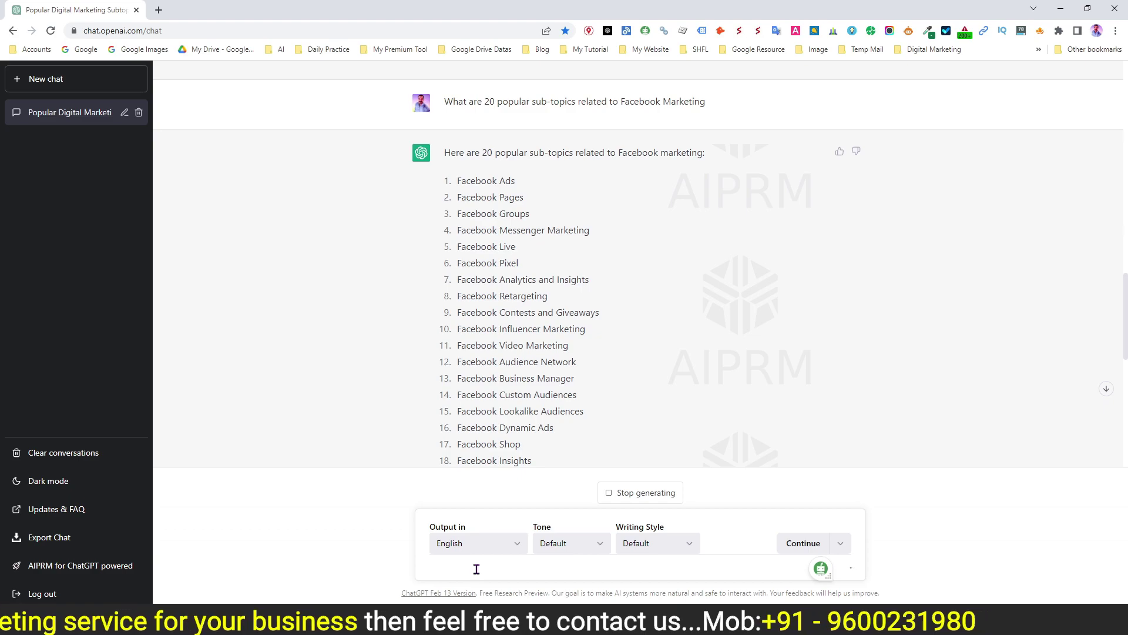
{"action": "scroll", "coordinate": [786, 355], "scroll_direction": "down", "scroll_amount": 5}
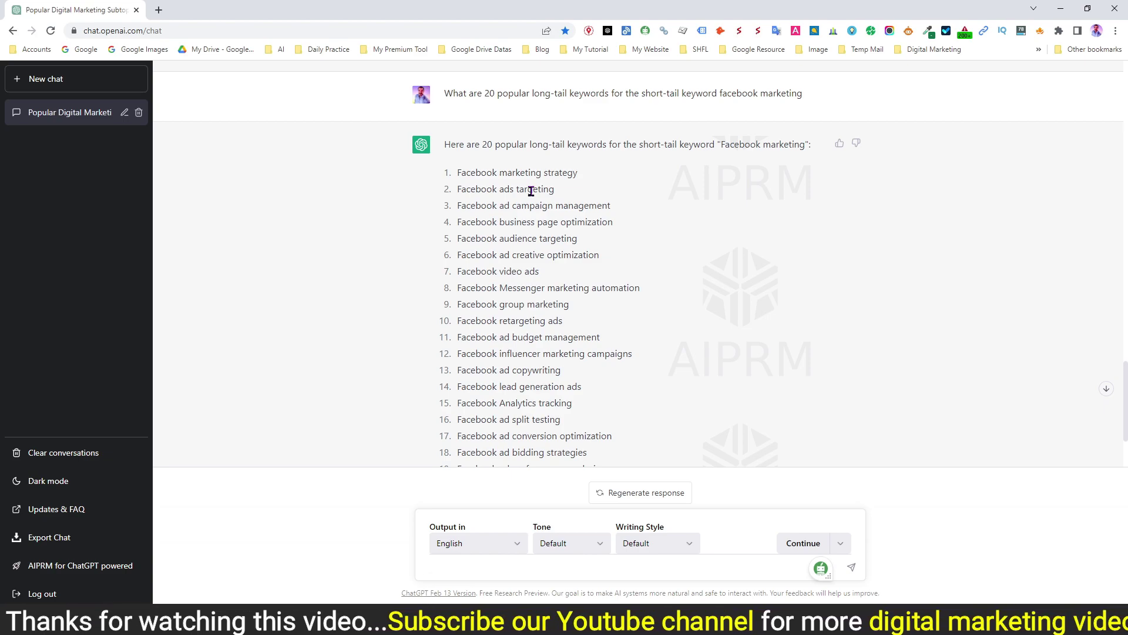
Step: Switch to the text notes and copy the whole of prompt 4, about keywords to target with blog posts
{"action": "key", "text": "alt+Tab"}
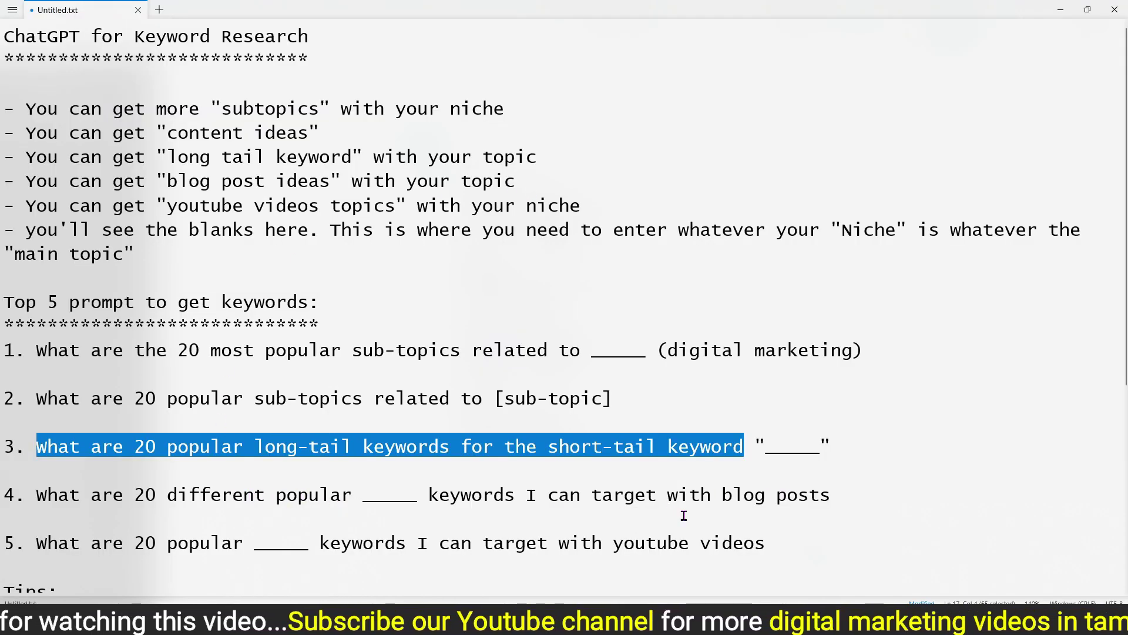
{"action": "left_click_drag", "start_coordinate": [722, 496], "coordinate": [841, 498]}
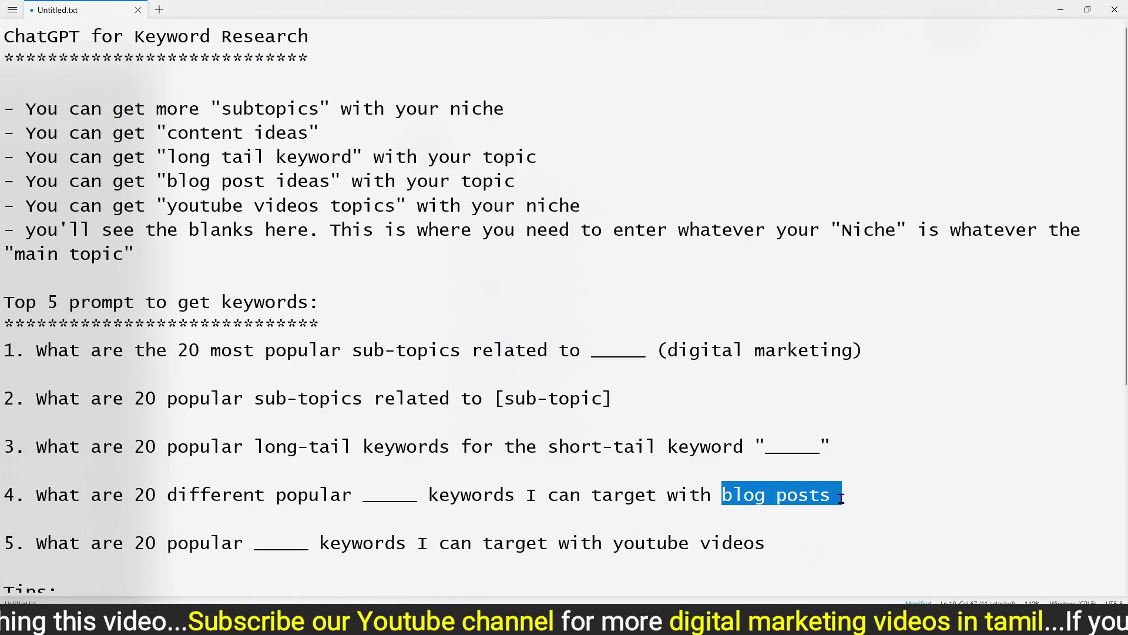
{"action": "left_click_drag", "start_coordinate": [37, 496], "coordinate": [837, 497]}
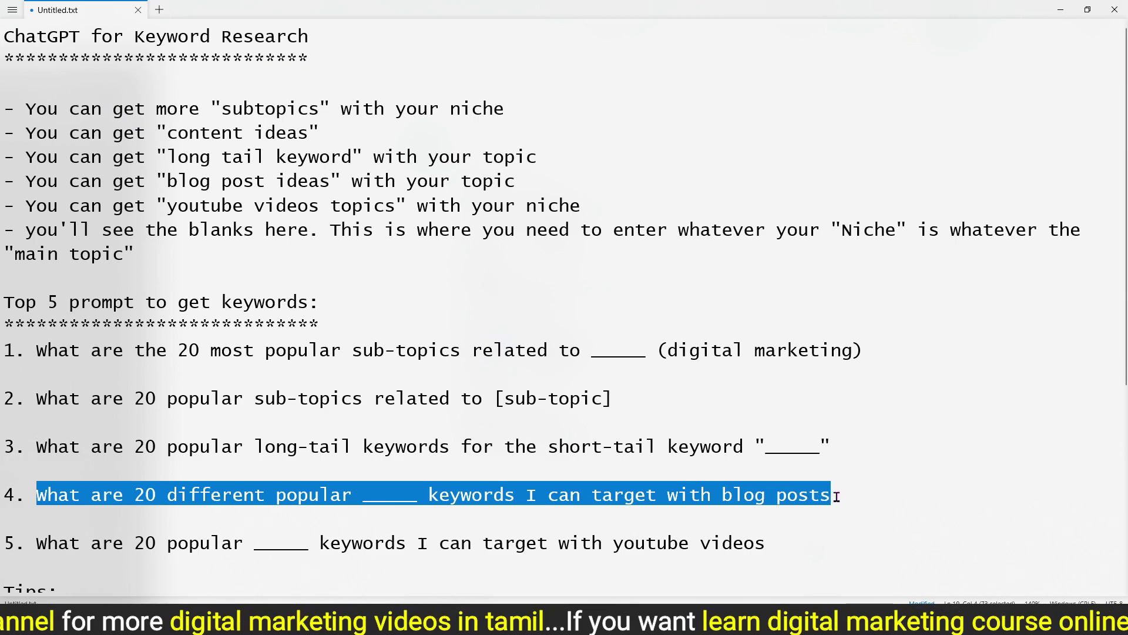
Step: Switch back to ChatGPT and submit "What are 20 different popular facebook marketing keywords I can target with blog posts"
{"action": "key", "text": "alt+Tab"}
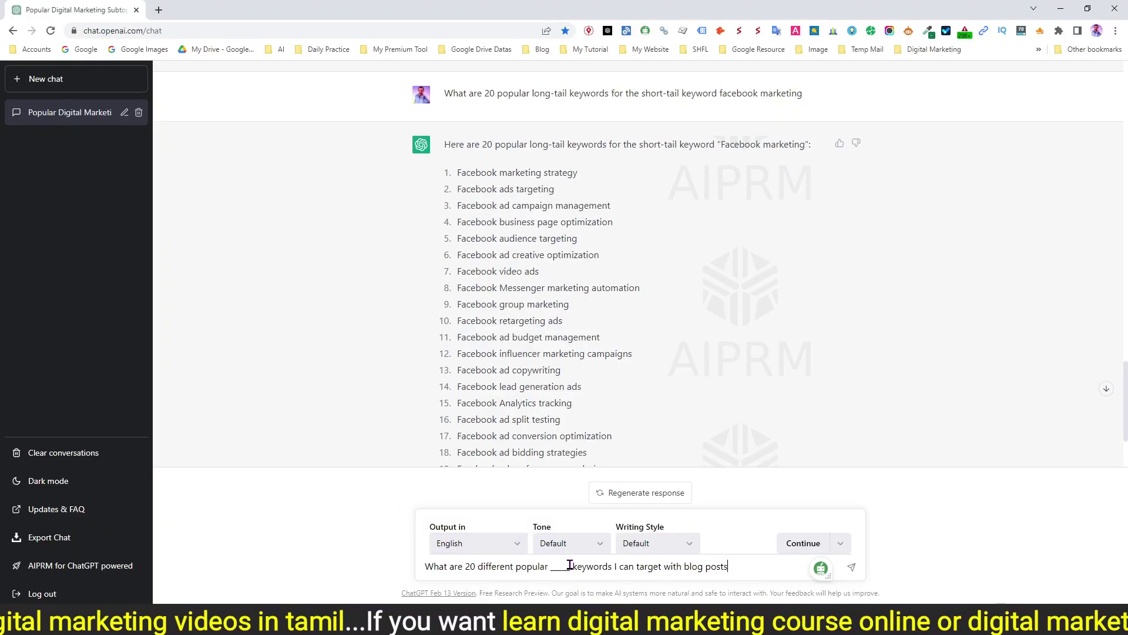
{"action": "left_click_drag", "start_coordinate": [572, 565], "coordinate": [546, 566]}
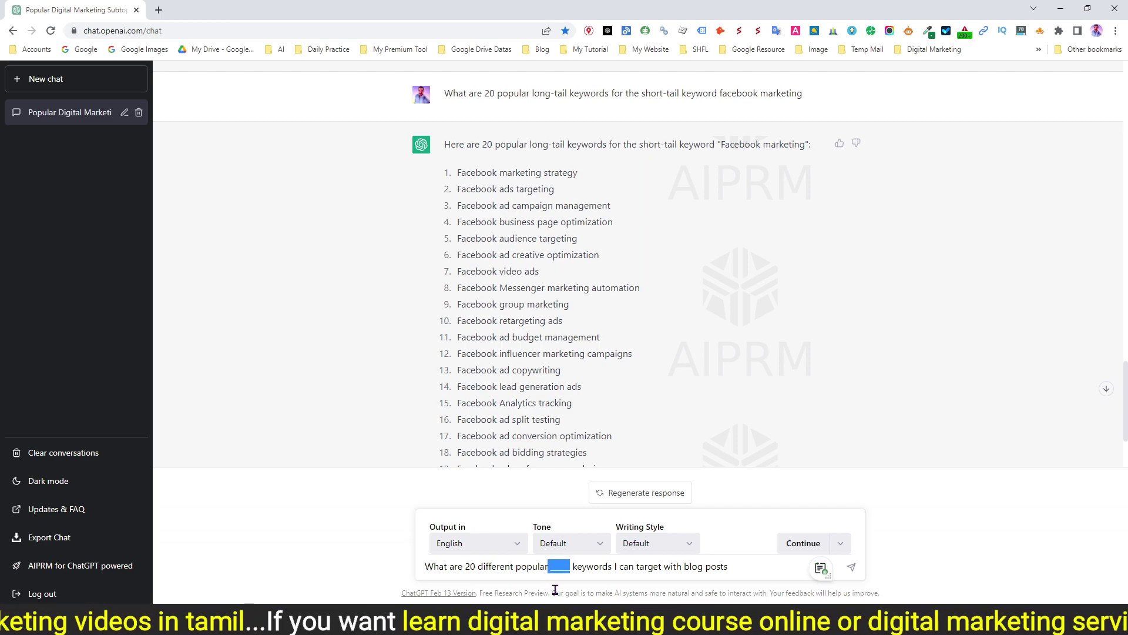
{"action": "key", "text": "BackSpace"}
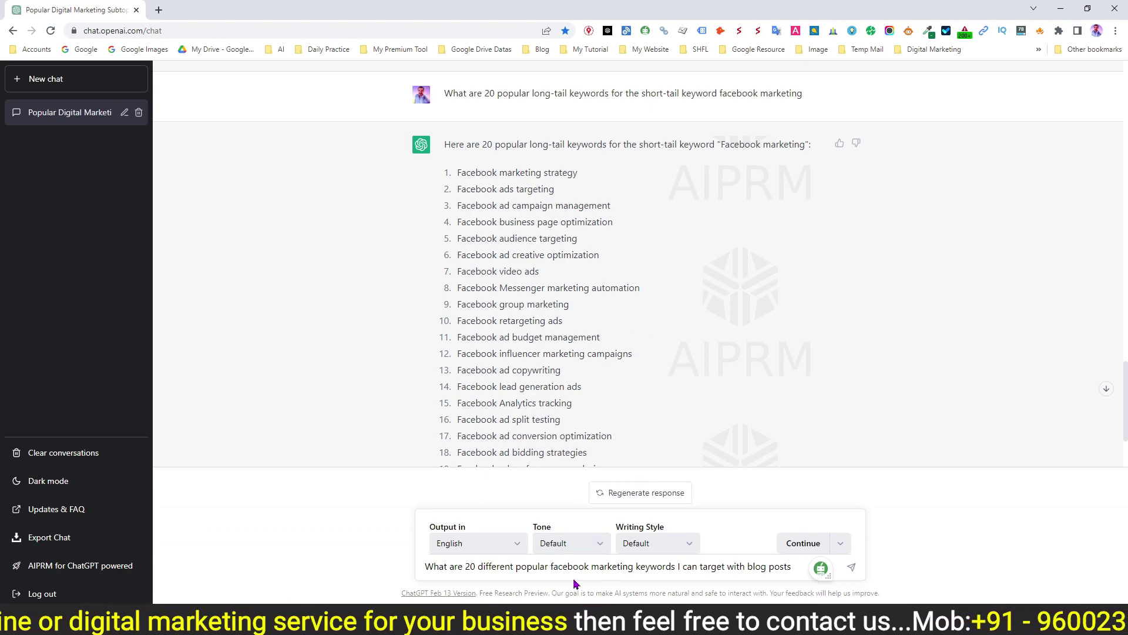
{"action": "left_click", "coordinate": [852, 566]}
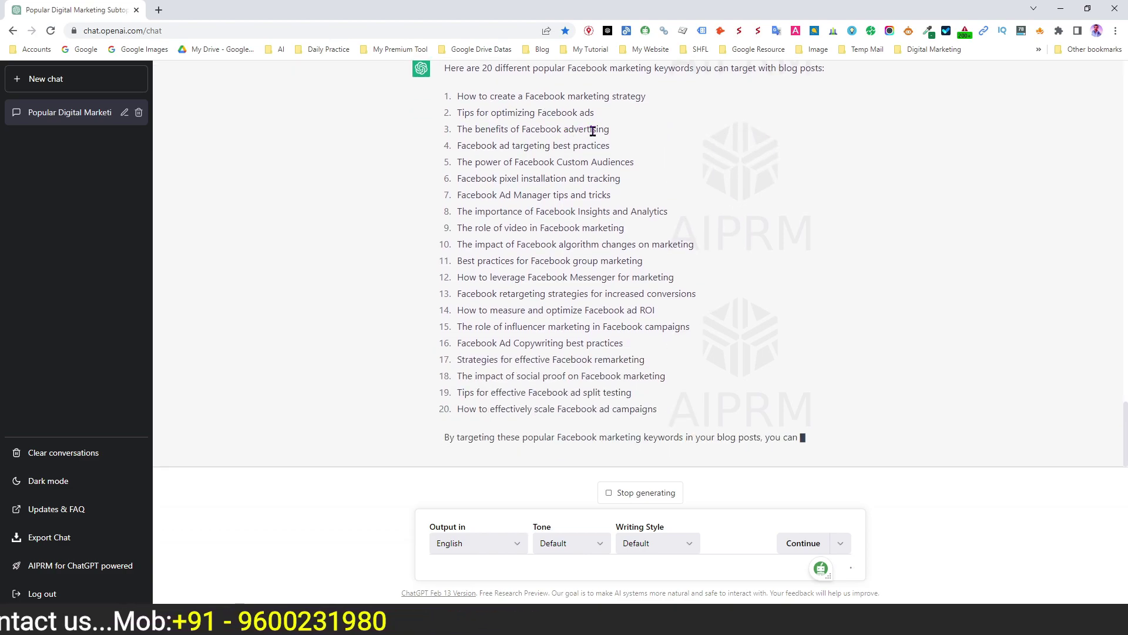
{"action": "scroll", "coordinate": [393, 279], "scroll_direction": "up", "scroll_amount": 1}
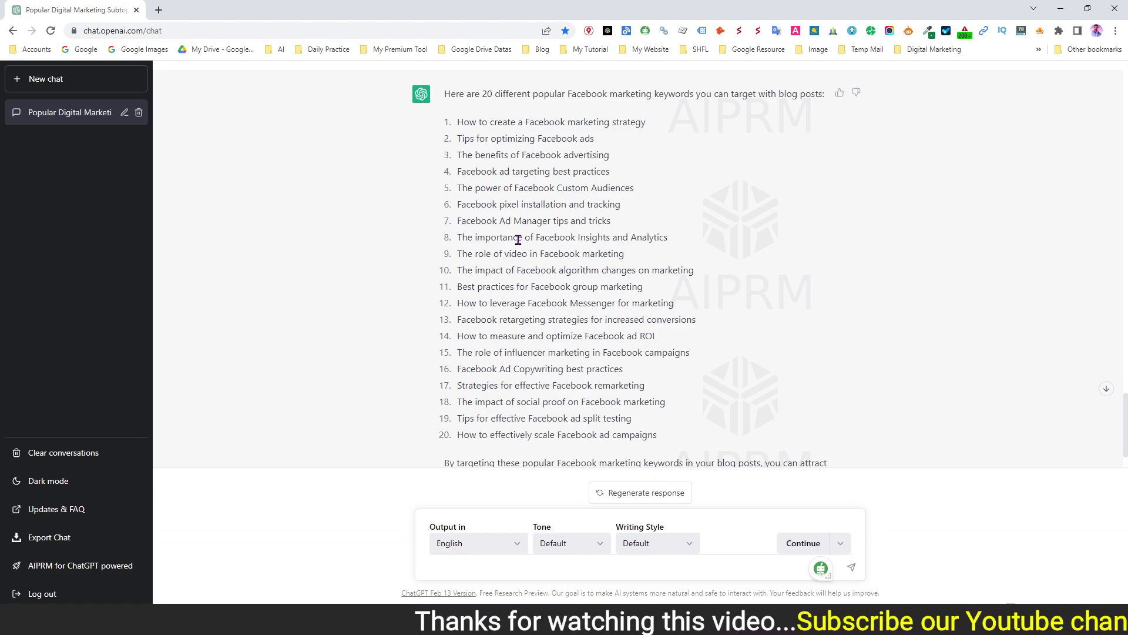
{"action": "scroll", "coordinate": [428, 307], "scroll_direction": "down", "scroll_amount": 2}
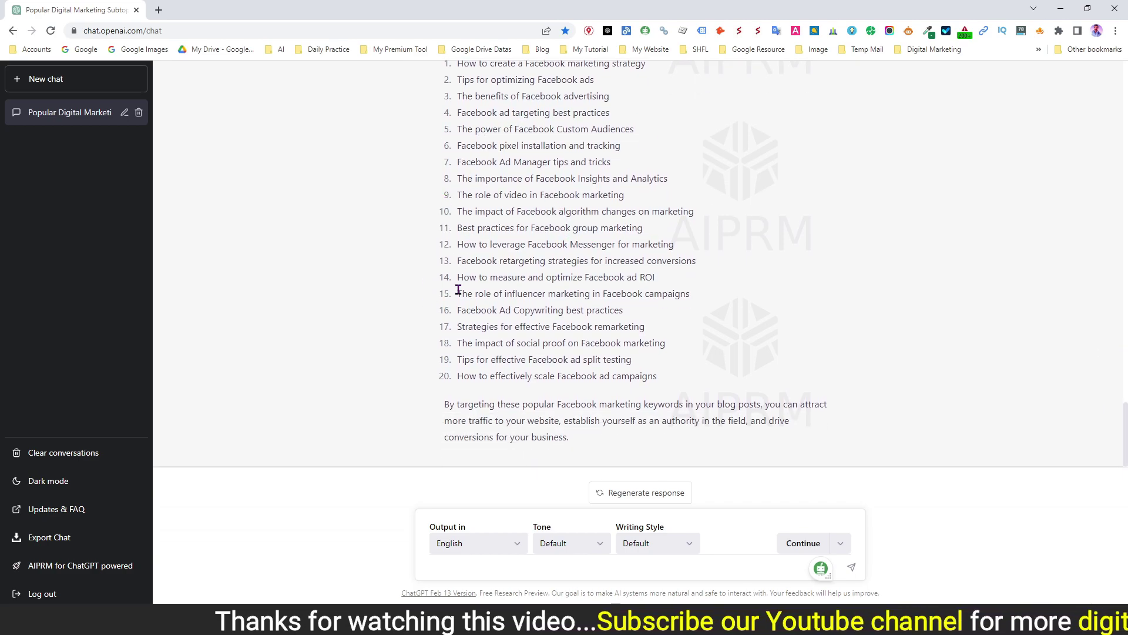
Step: Return to the text notes and copy the whole of prompt 5, about keywords to target with youtube videos
{"action": "key", "text": "alt+Tab"}
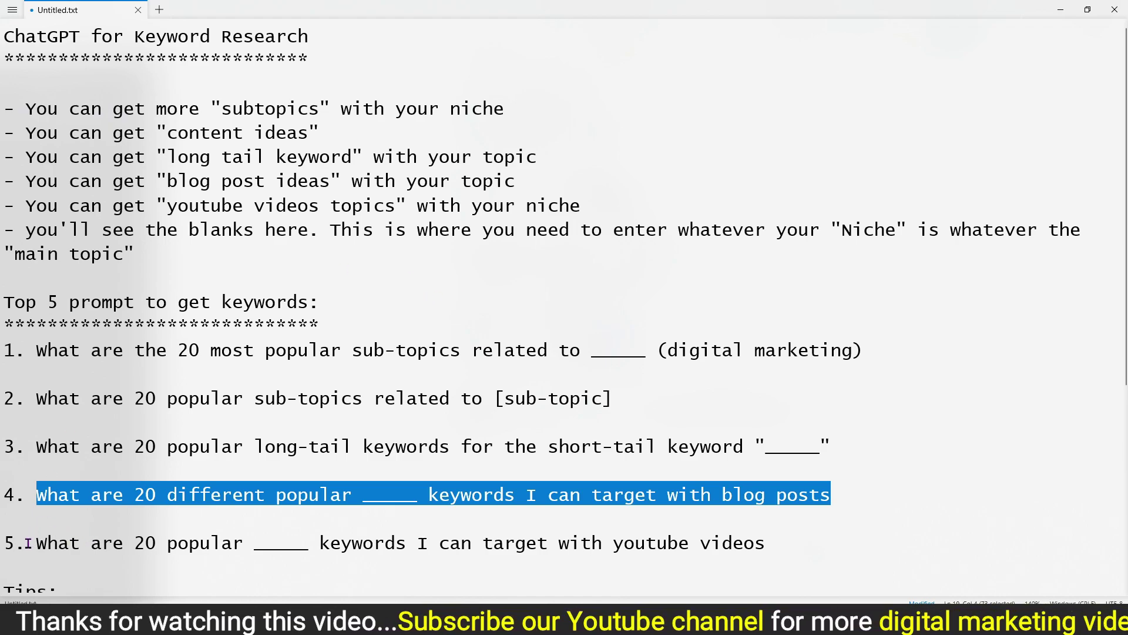
{"action": "left_click_drag", "start_coordinate": [35, 544], "coordinate": [244, 545]}
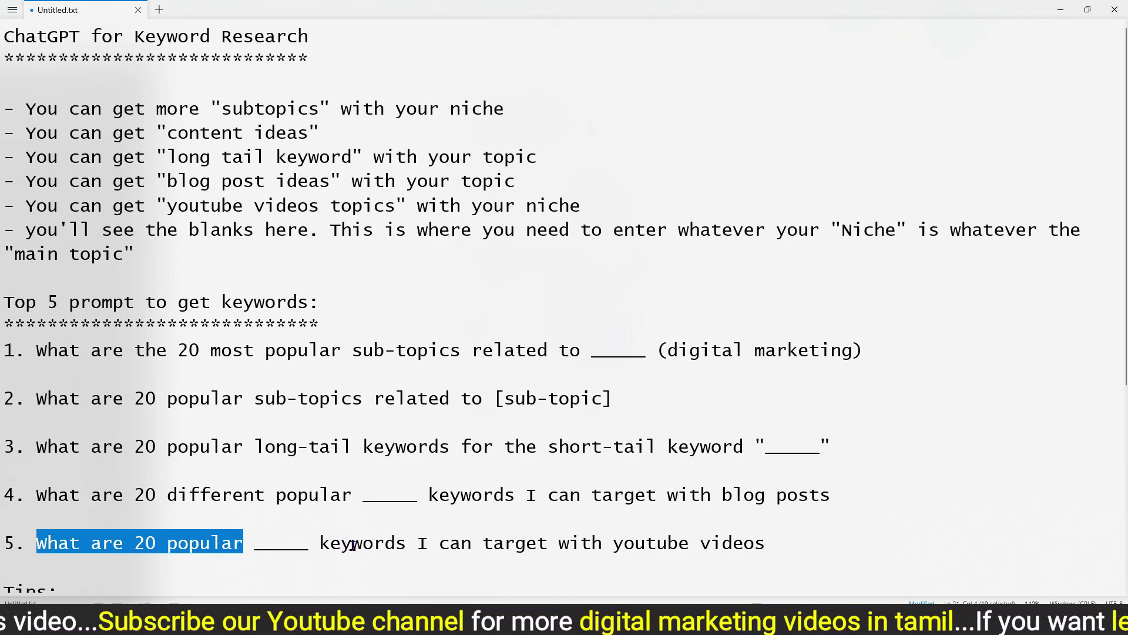
{"action": "left_click_drag", "start_coordinate": [773, 545], "coordinate": [397, 546]}
{"action": "left_click_drag", "start_coordinate": [291, 552], "coordinate": [35, 544]}
Step: Ask ChatGPT "What are 20 popular facebook marketing keywords I can target with youtube videos" and highlight the number 20 in the submitted prompt
{"action": "key", "text": "alt+Tab"}
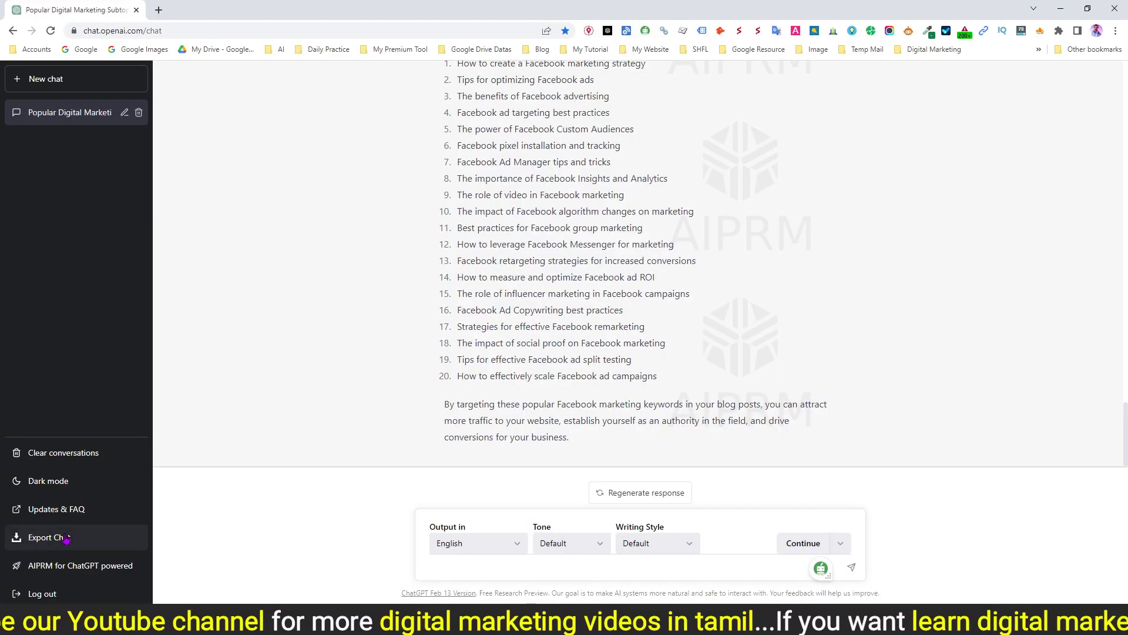
{"action": "left_click", "coordinate": [452, 566]}
{"action": "type", "text": "What are 20 popular ____ keywords I can target with youtube videos"}
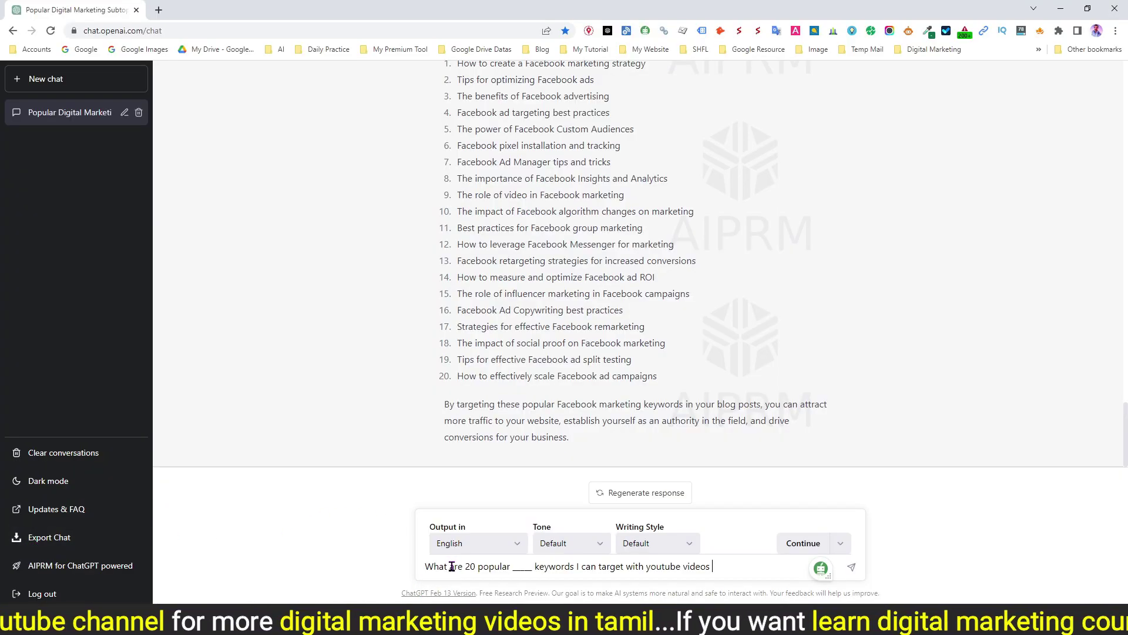
{"action": "left_click_drag", "start_coordinate": [512, 566], "coordinate": [533, 567]}
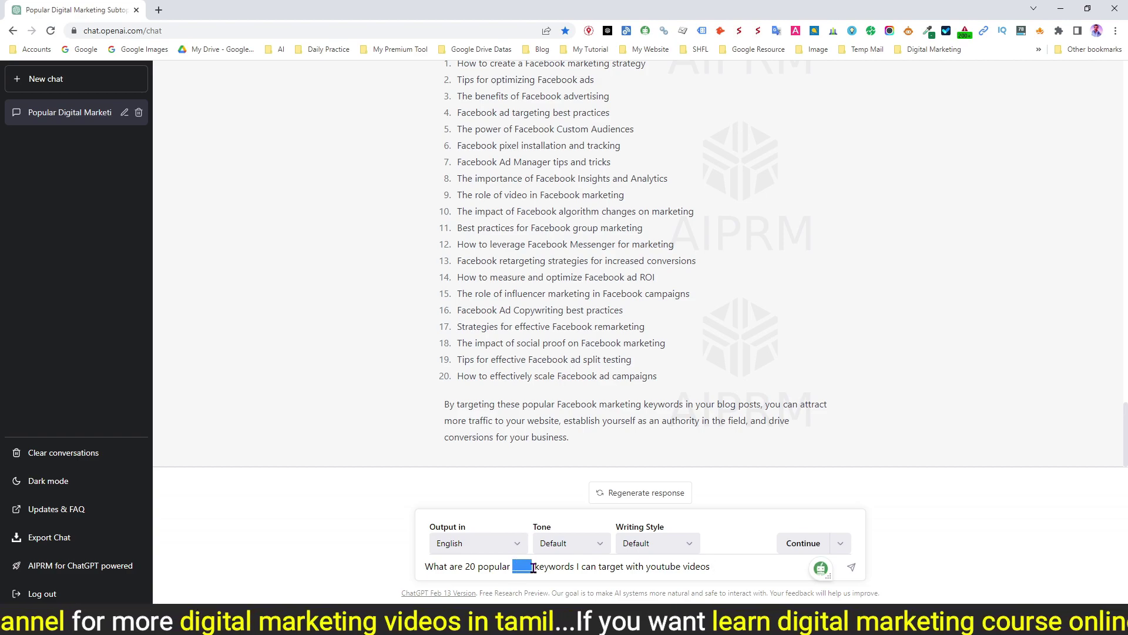
{"action": "type", "text": "facebook marketing"}
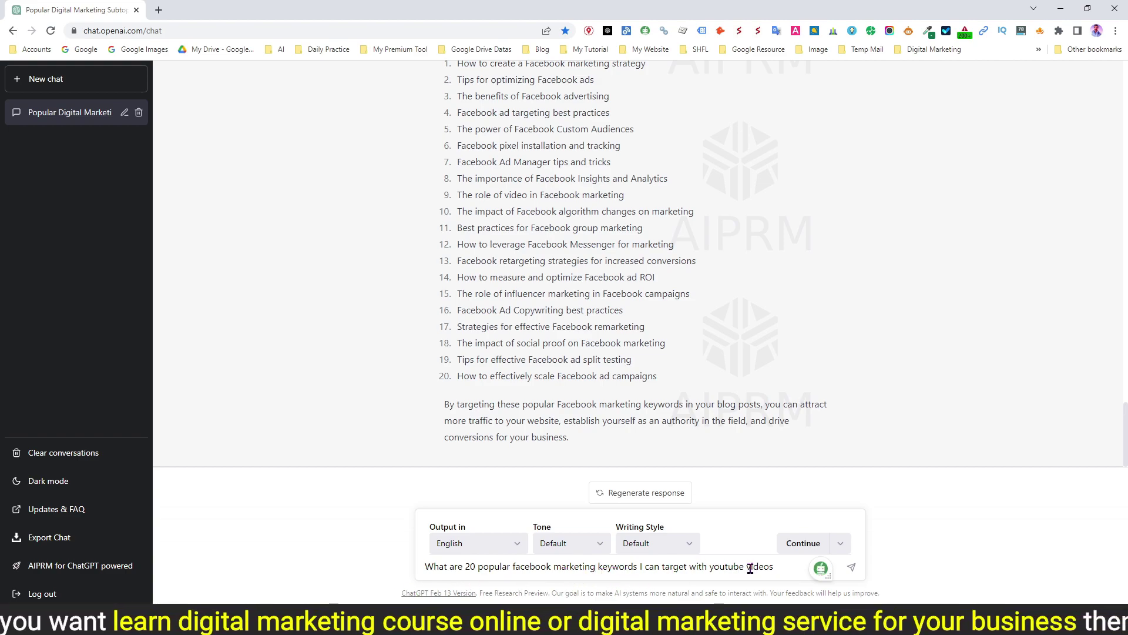
{"action": "left_click", "coordinate": [854, 568]}
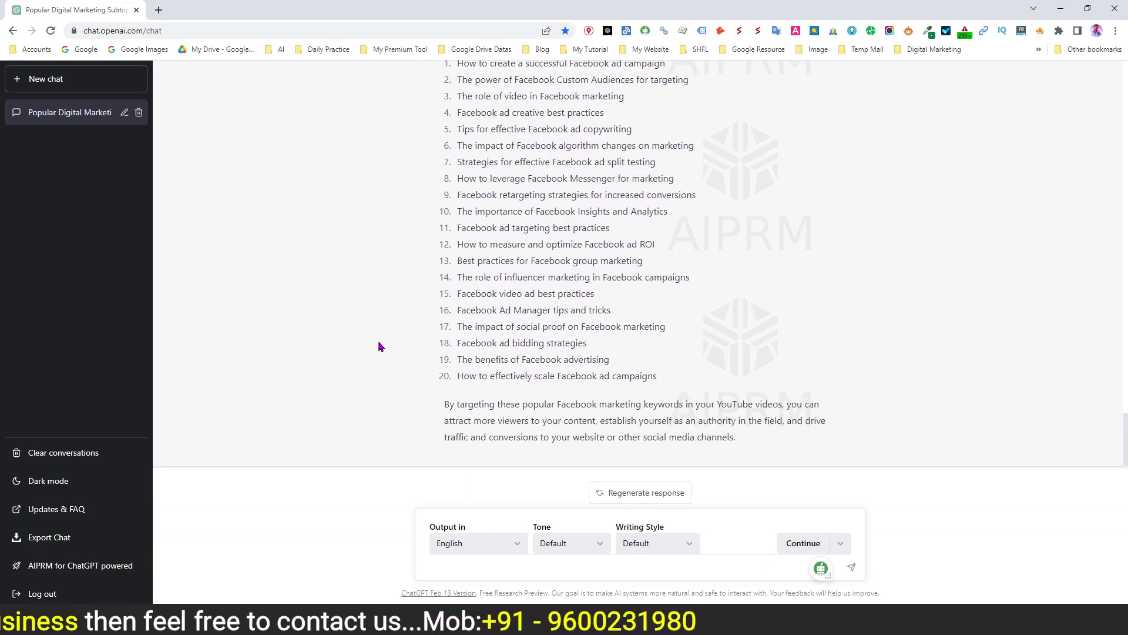
{"action": "scroll", "coordinate": [347, 352], "scroll_direction": "up", "scroll_amount": 2}
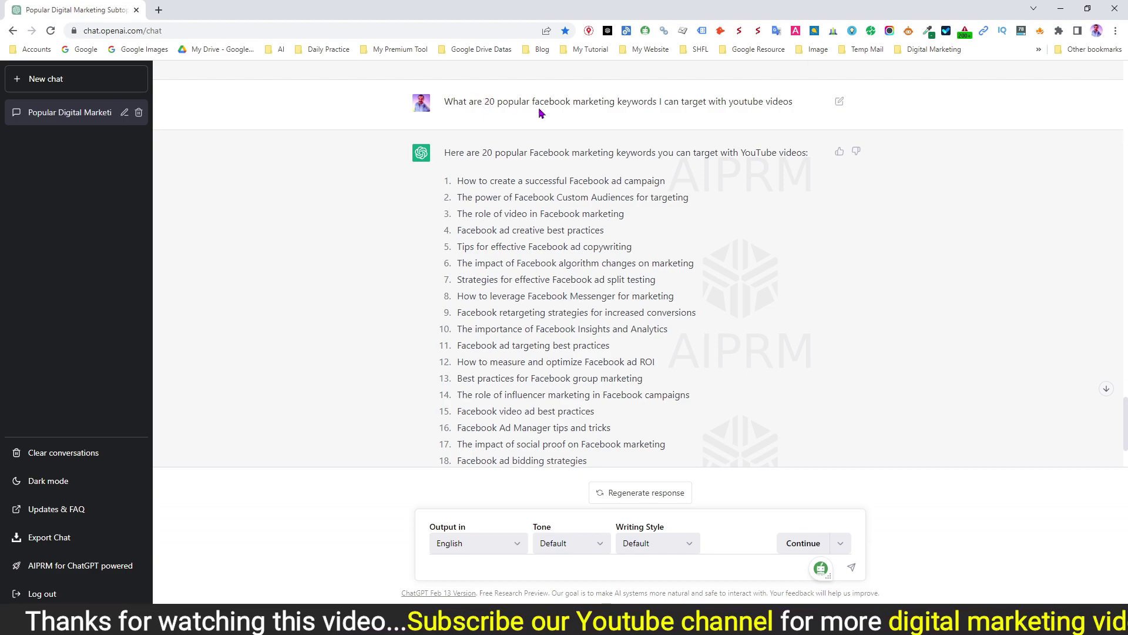
{"action": "double_click", "coordinate": [491, 102]}
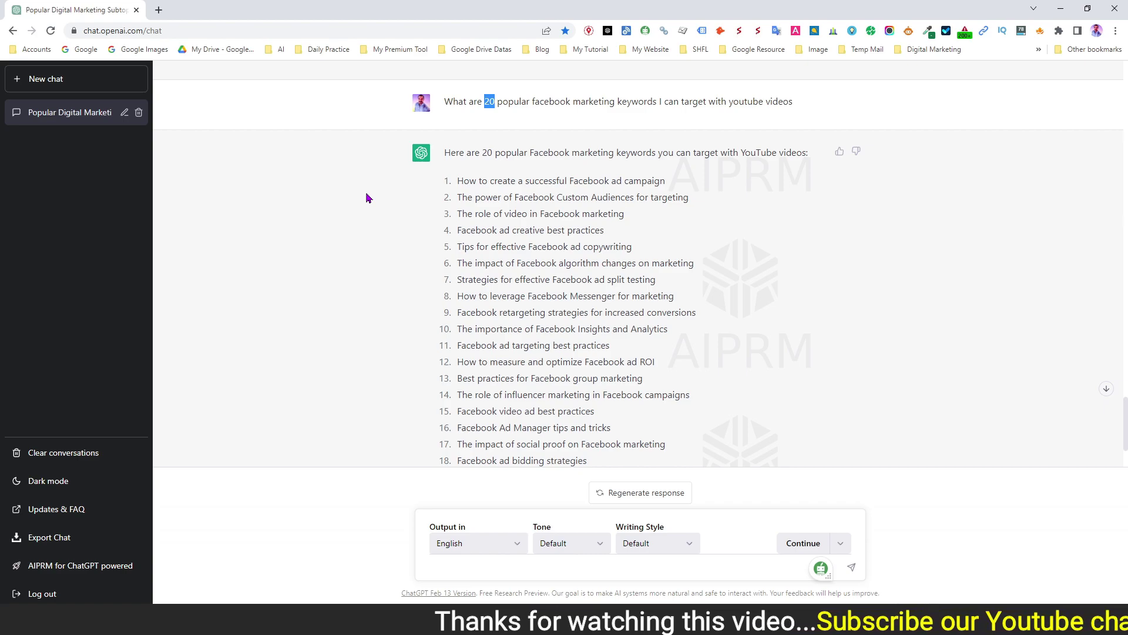
Step: Open Google in a new browser tab and search for "digital marketing"
{"action": "left_click", "coordinate": [159, 11]}
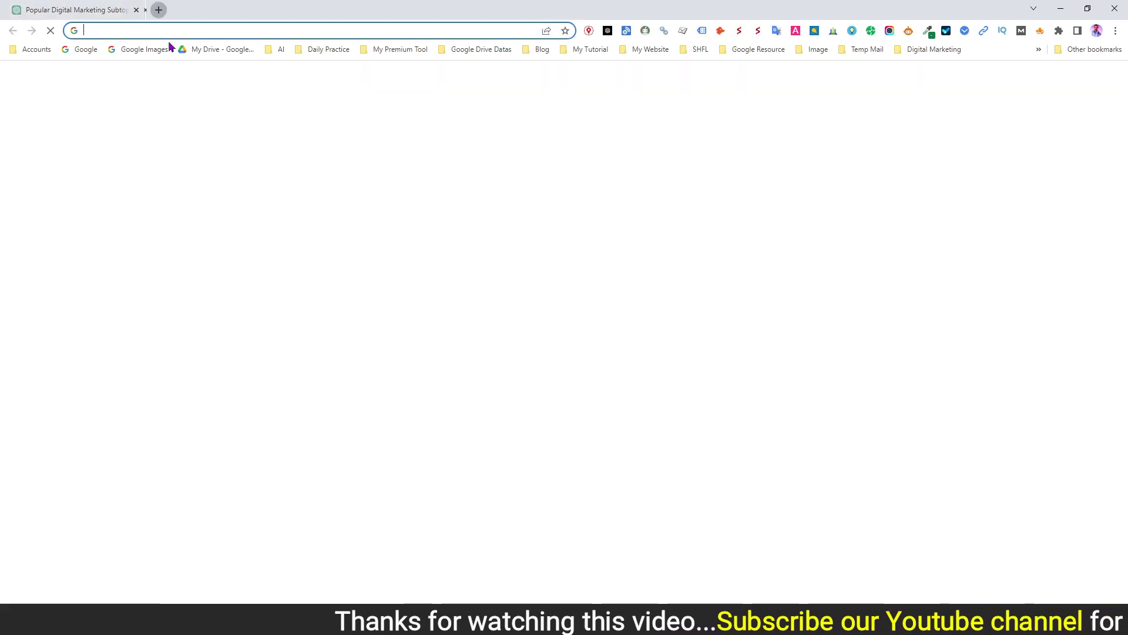
{"action": "left_click", "coordinate": [84, 49]}
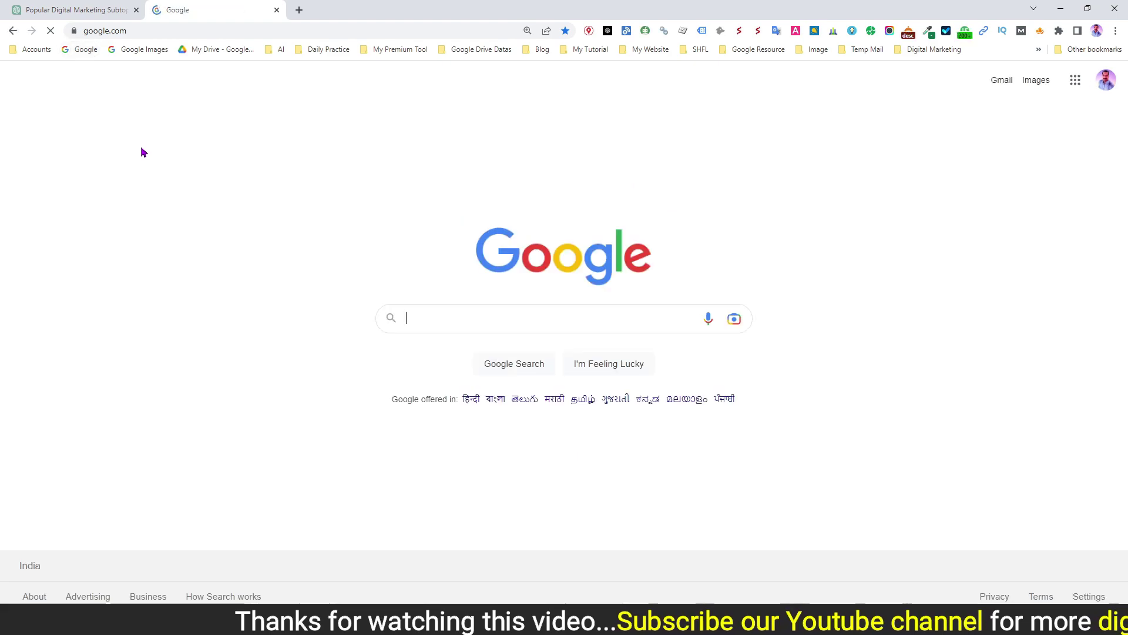
{"action": "type", "text": "di"}
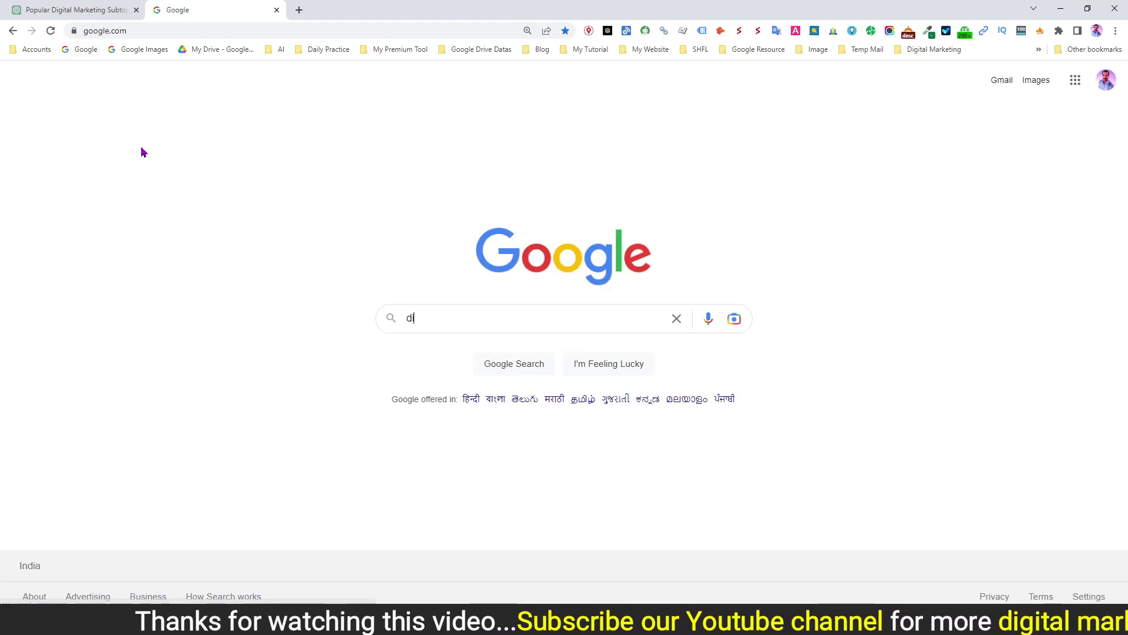
{"action": "type", "text": "gital marketing"}
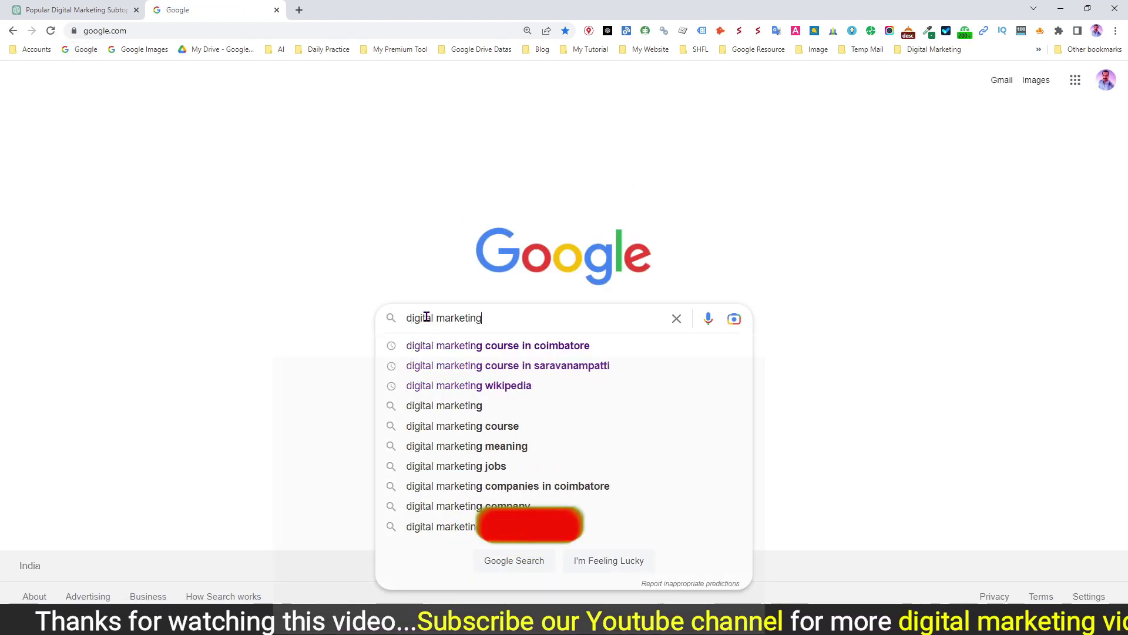
{"action": "key", "text": "Return"}
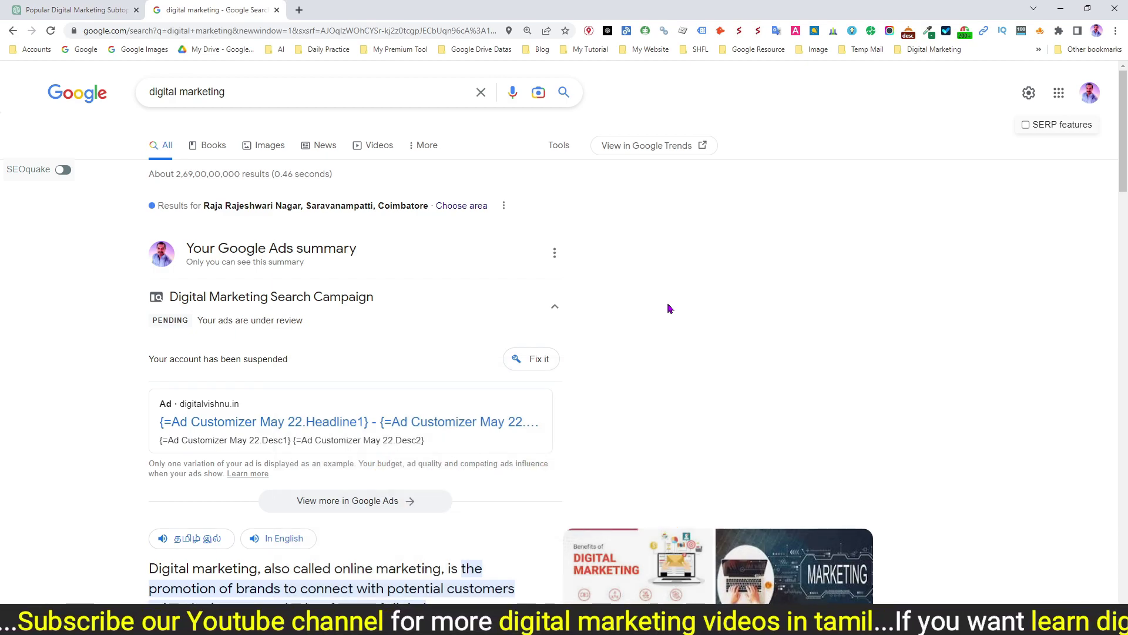
Step: Look through the digital marketing search results down to the Wikipedia entry and open another blank browser tab
{"action": "scroll", "coordinate": [670, 309], "scroll_direction": "down", "scroll_amount": 2}
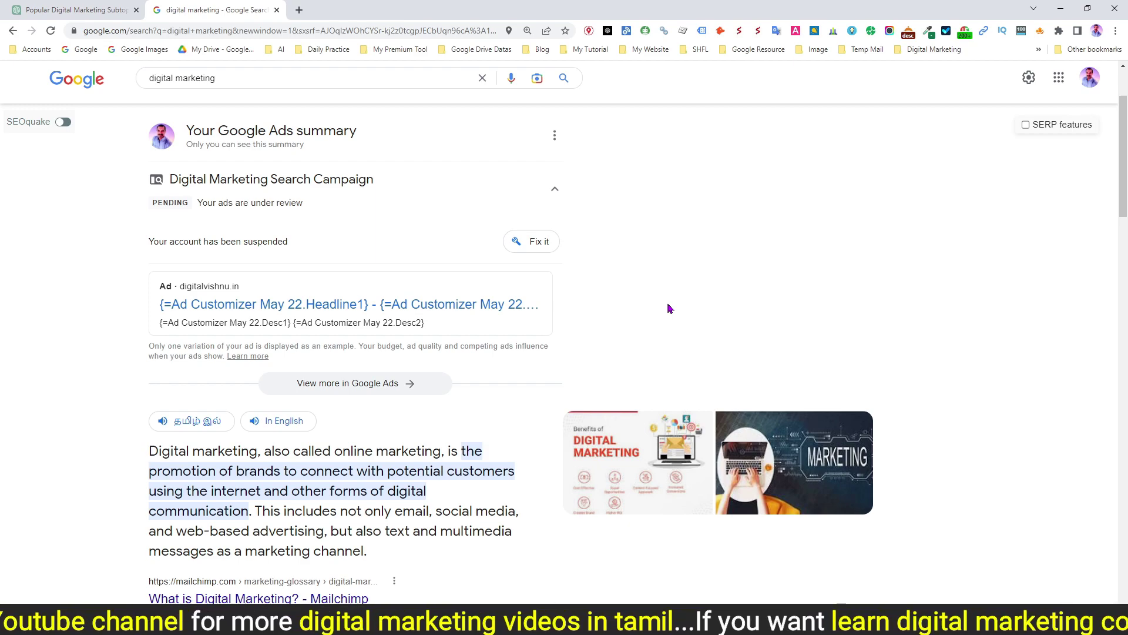
{"action": "scroll", "coordinate": [670, 309], "scroll_direction": "down", "scroll_amount": 5}
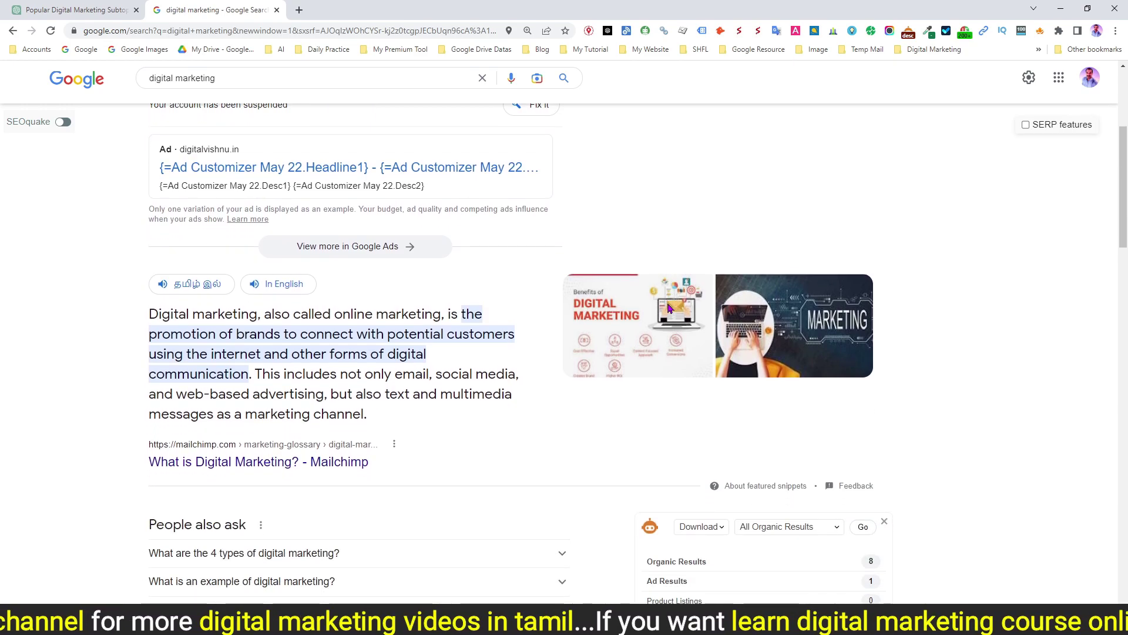
{"action": "scroll", "coordinate": [670, 309], "scroll_direction": "down", "scroll_amount": 8}
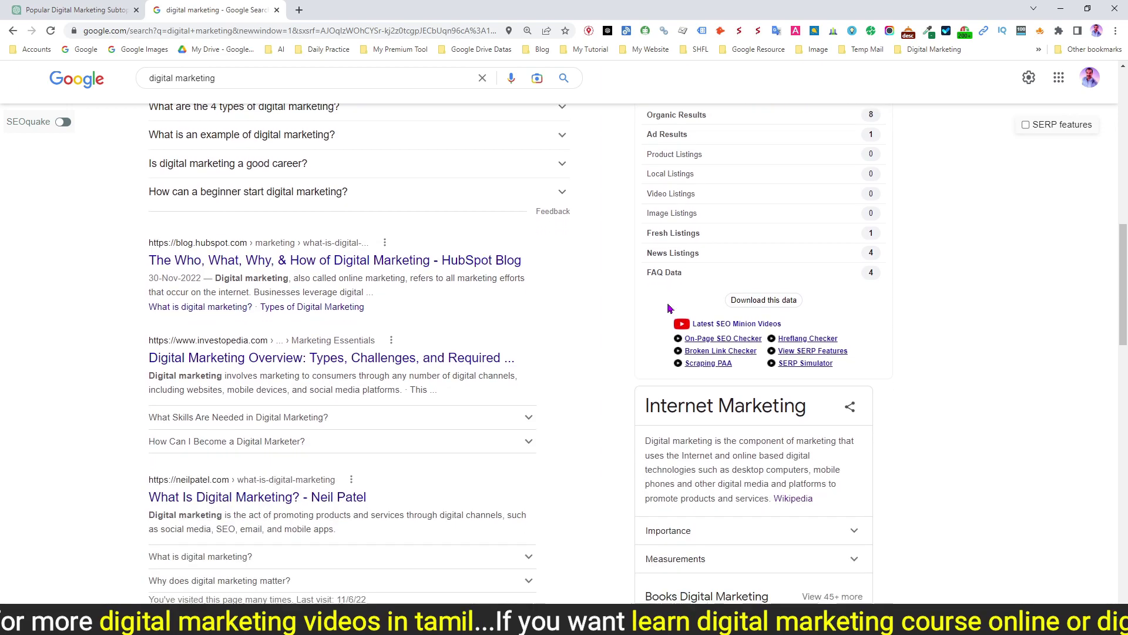
{"action": "scroll", "coordinate": [668, 307], "scroll_direction": "down", "scroll_amount": 5}
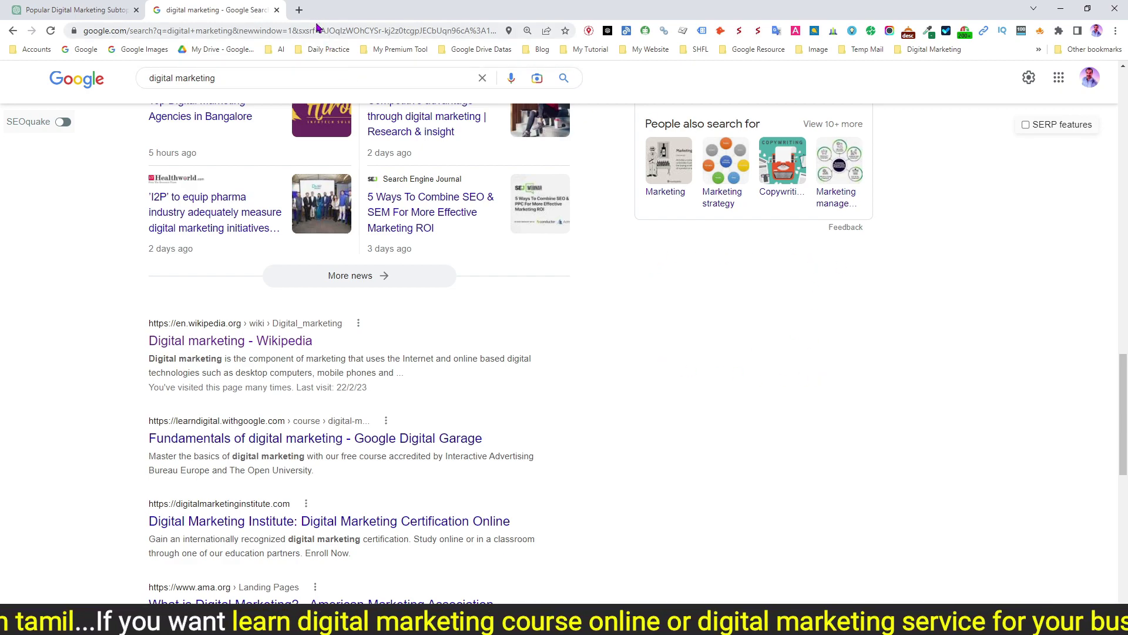
{"action": "left_click", "coordinate": [299, 10]}
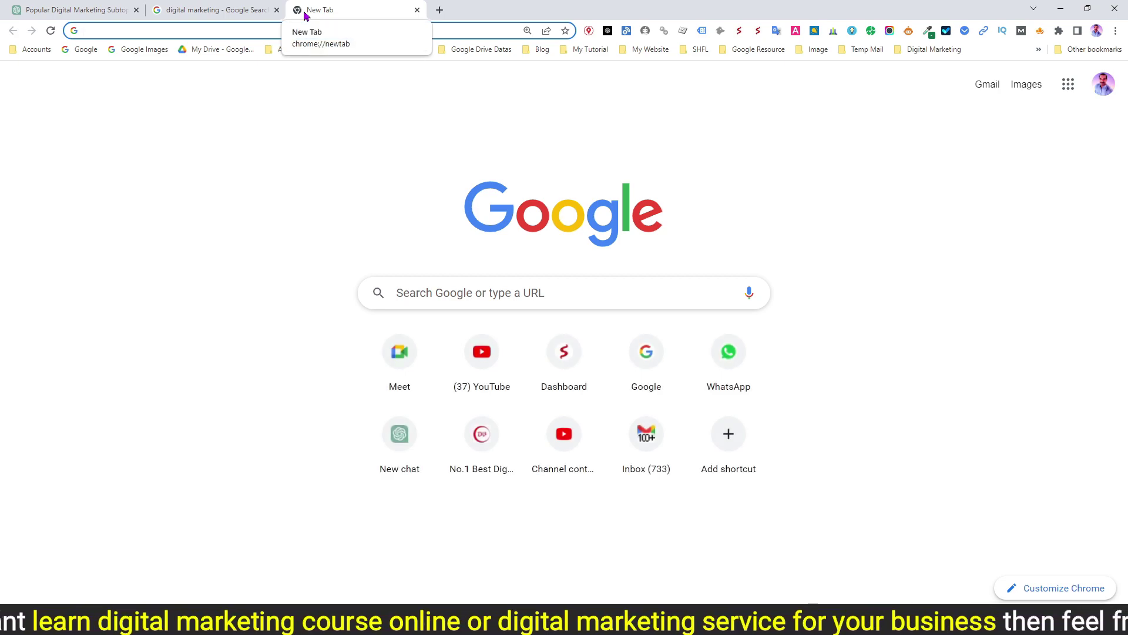
{"action": "type", "text": "keyword"}
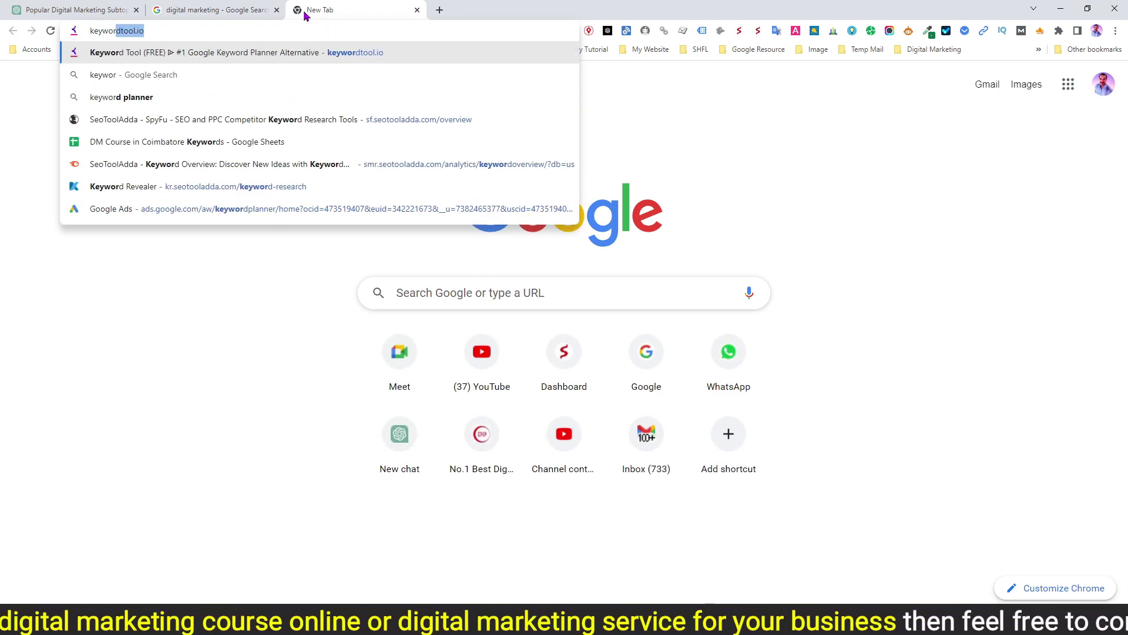
{"action": "key", "text": "BackSpace"}
{"action": "key", "text": "BackSpace"}
{"action": "key", "text": "BackSpace"}
{"action": "key", "text": "BackSpace"}
{"action": "key", "text": "BackSpace"}
{"action": "key", "text": "BackSpace"}
{"action": "key", "text": "BackSpace"}
{"action": "key", "text": "BackSpace"}
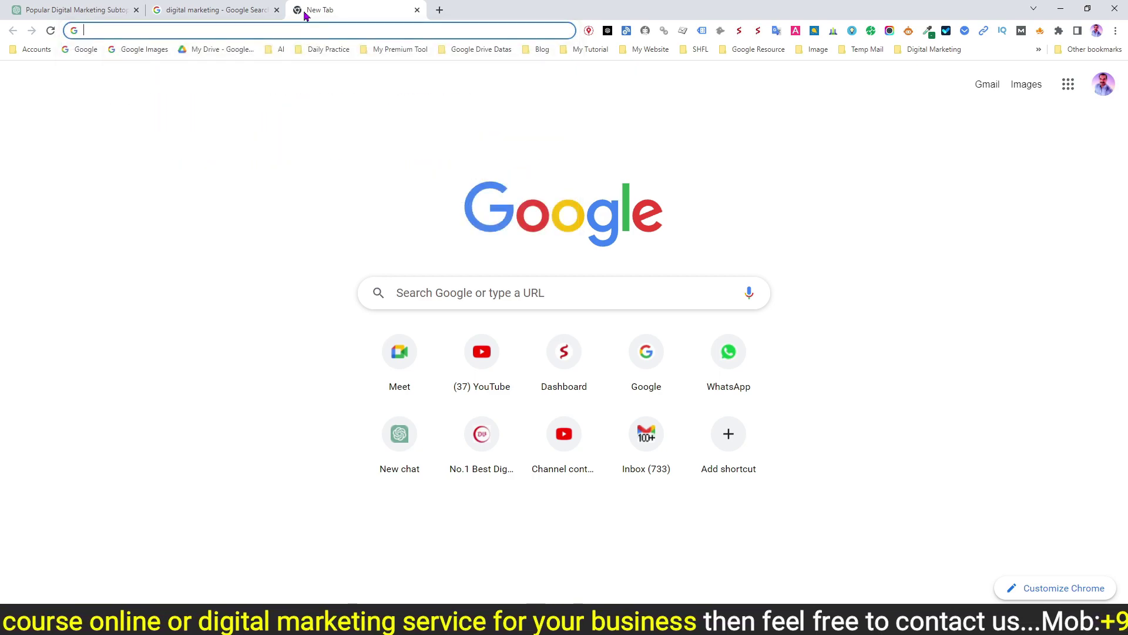
Step: Search Google for "chrome addons" and open the Extensions page of the Chrome Web Store
{"action": "type", "text": "chrome ad"}
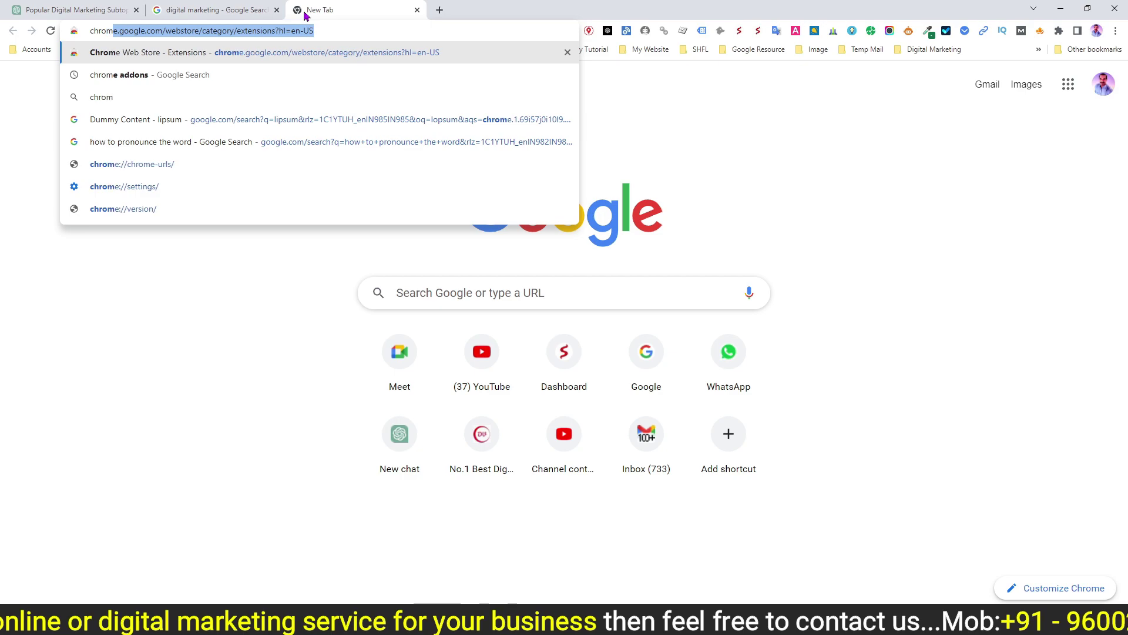
{"action": "type", "text": "d"}
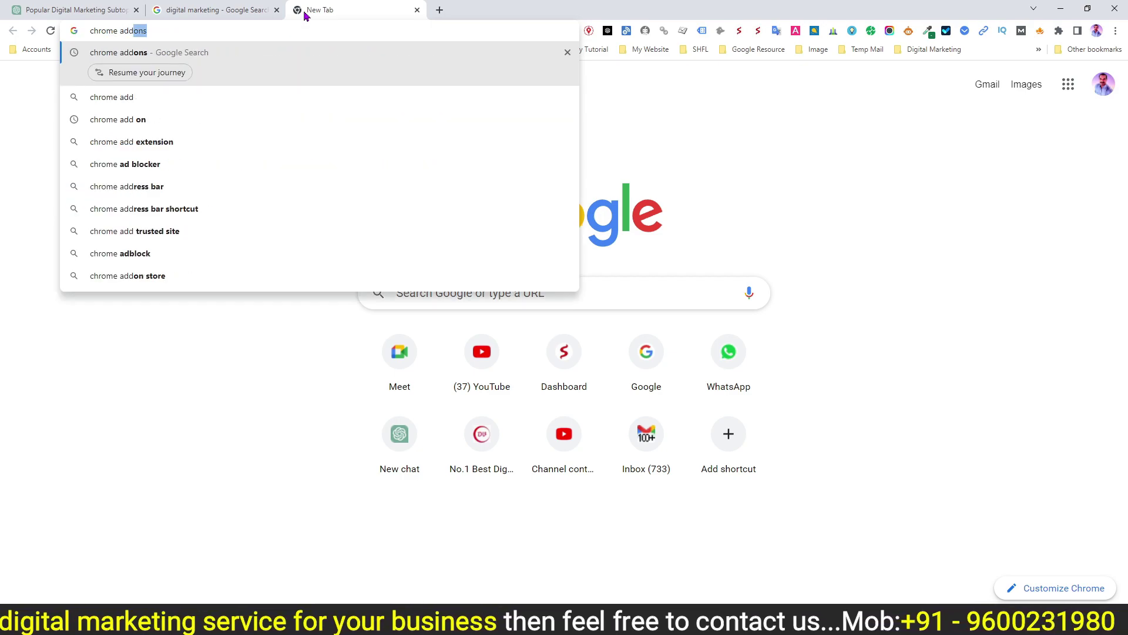
{"action": "key", "text": "Return"}
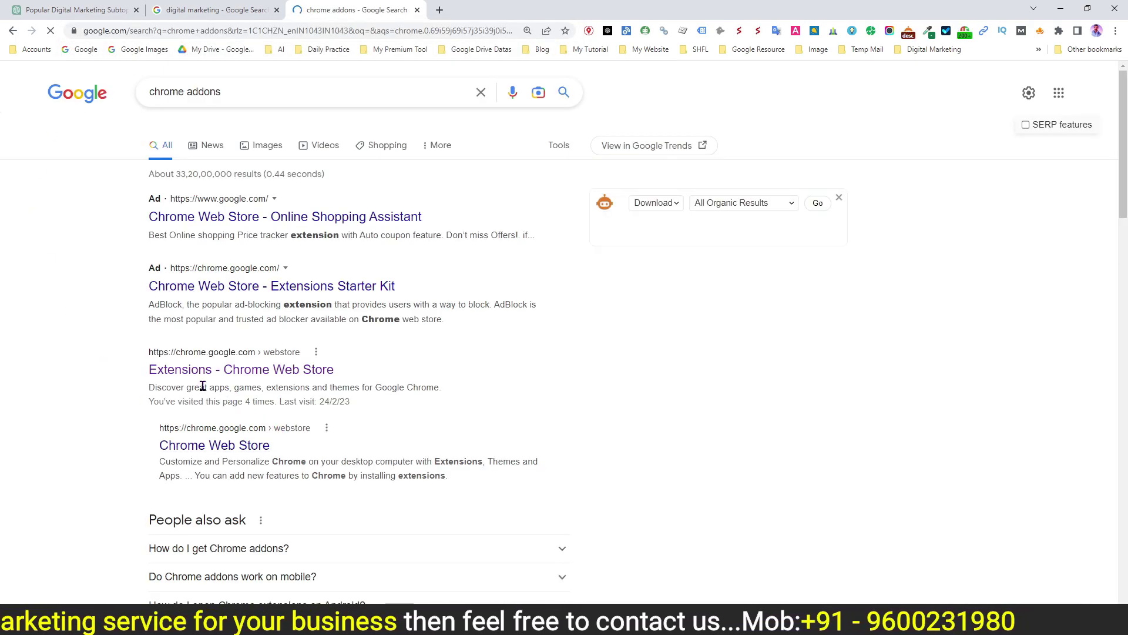
{"action": "left_click", "coordinate": [287, 376]}
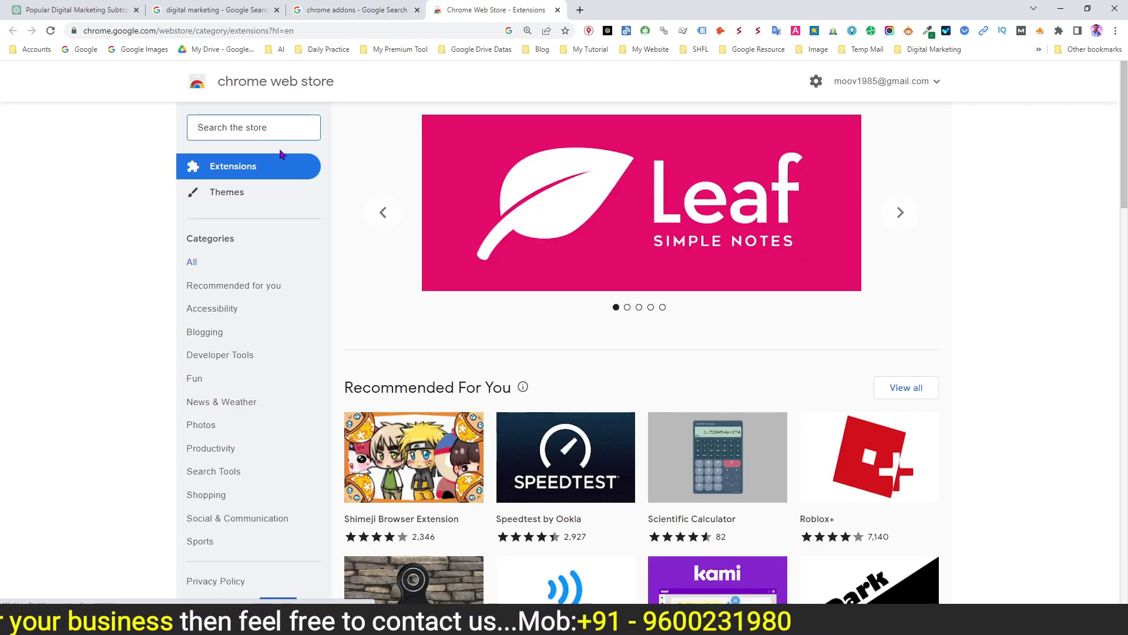
Step: Search the Chrome Web Store for "keyword everywhere" and open the Keywords Everywhere - Keyword Tool extension's page
{"action": "left_click", "coordinate": [237, 128]}
{"action": "type", "text": "key"}
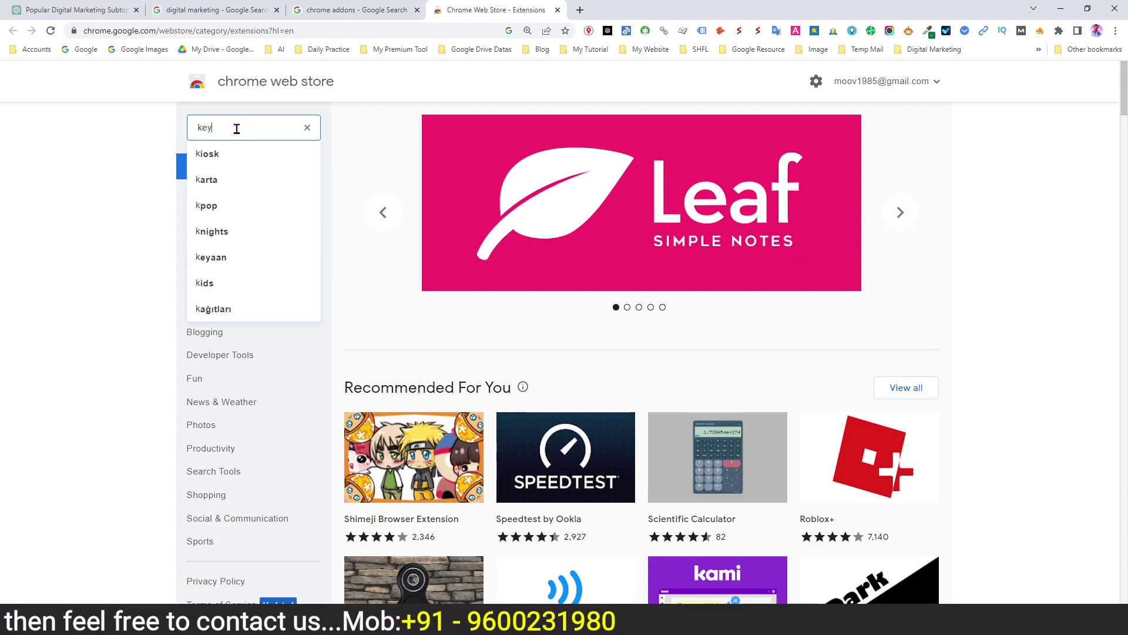
{"action": "type", "text": "word every"}
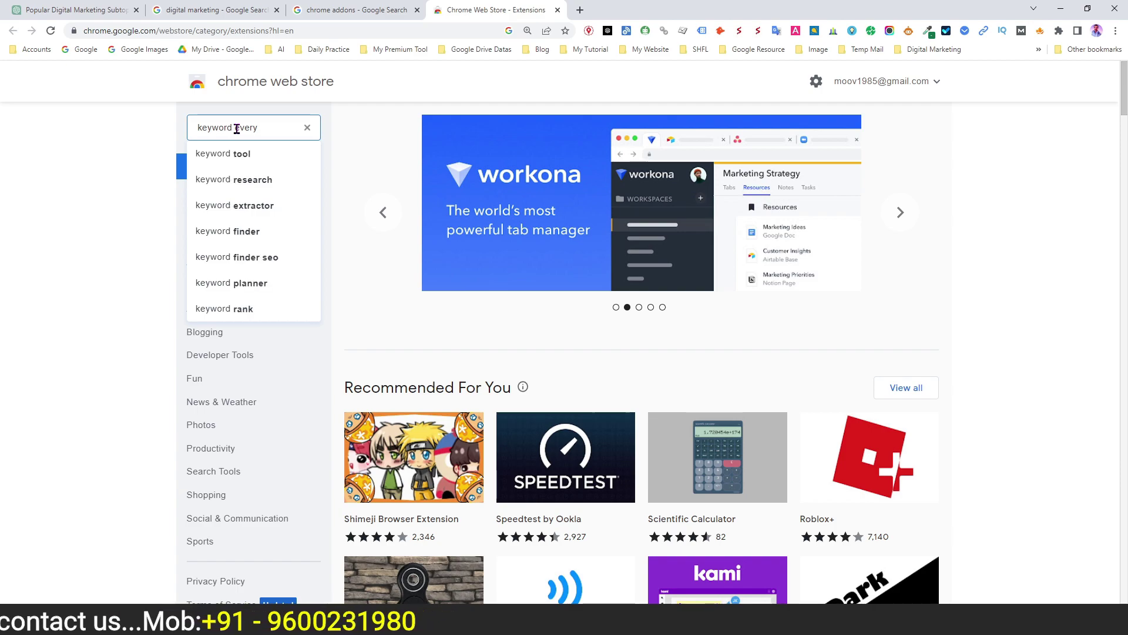
{"action": "type", "text": "where"}
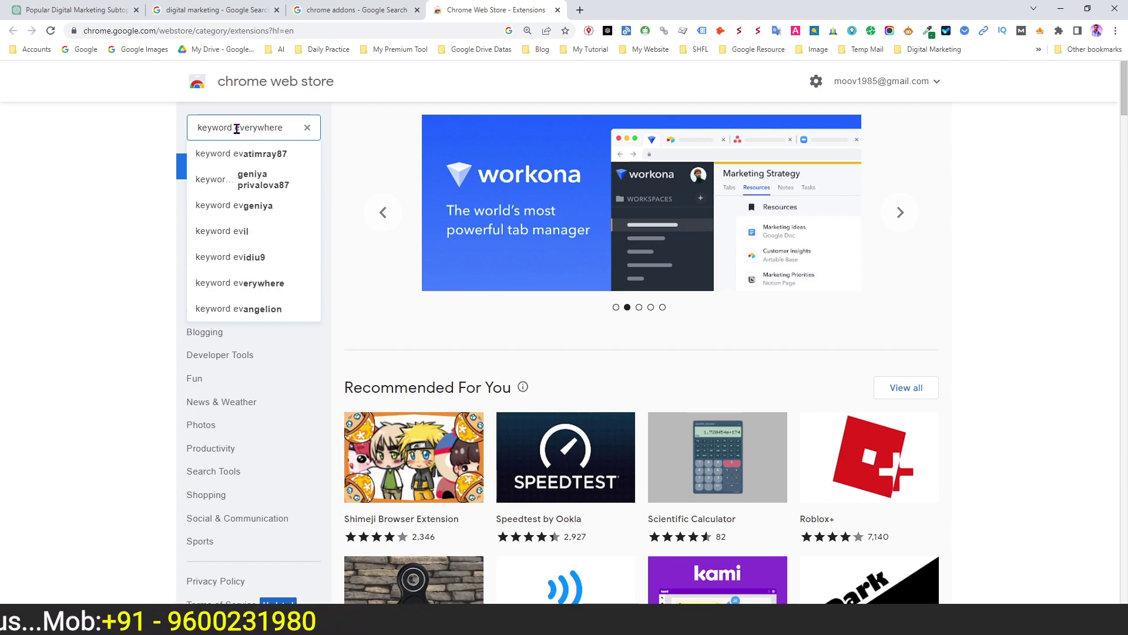
{"action": "key", "text": "Return"}
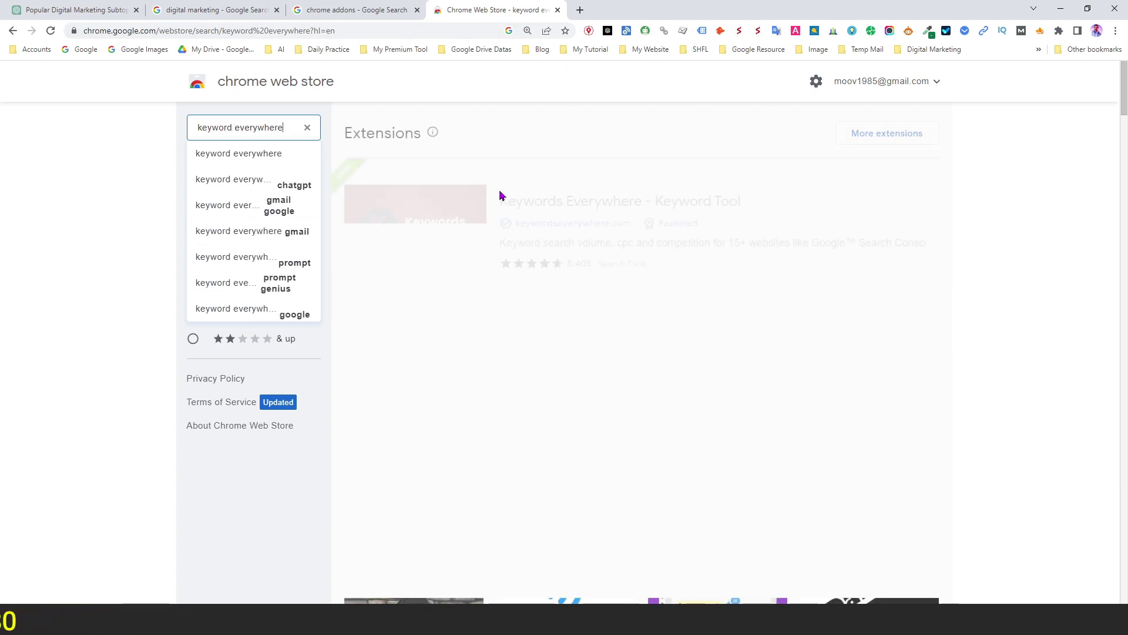
{"action": "left_click", "coordinate": [528, 219]}
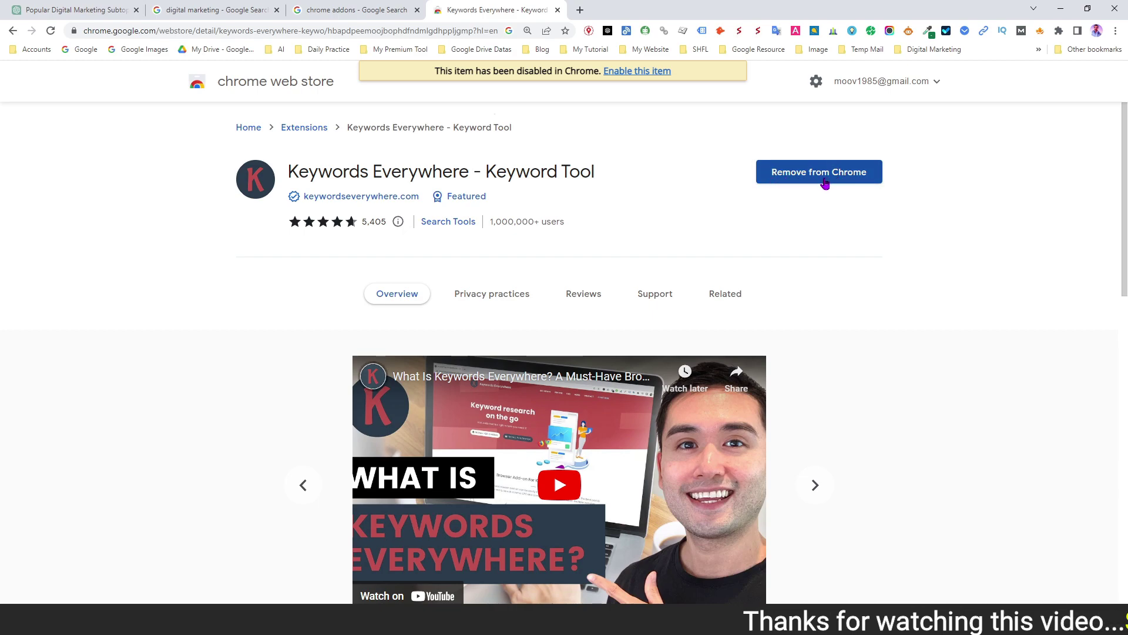
Step: Enable the disabled Keywords Everywhere extension and pin it to the browser's toolbar
{"action": "left_click", "coordinate": [635, 72]}
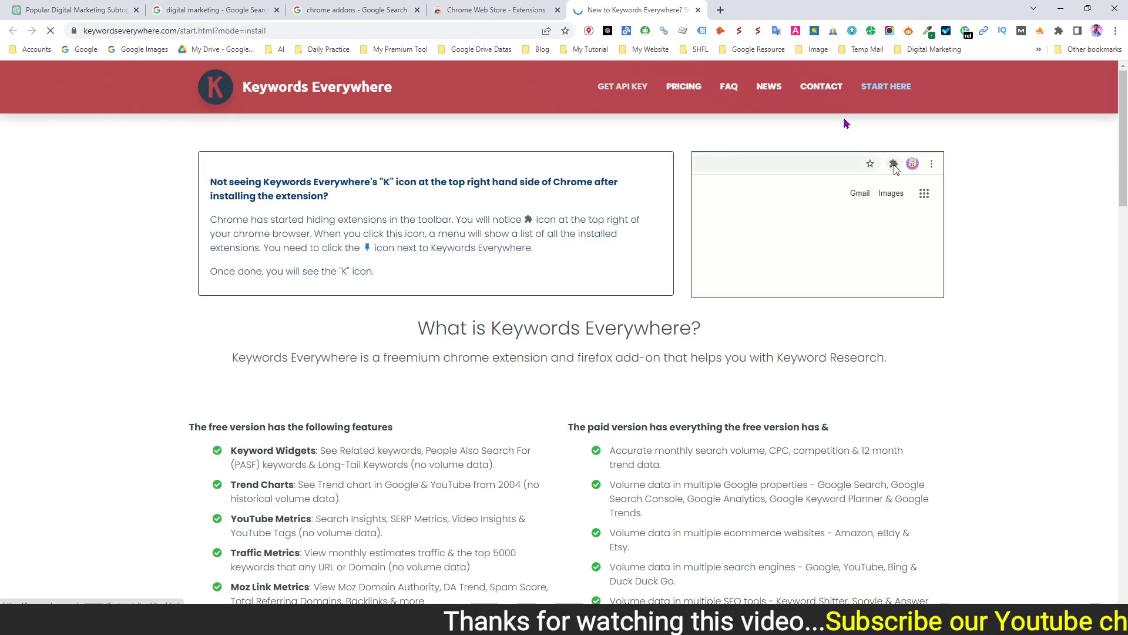
{"action": "left_click", "coordinate": [1057, 34]}
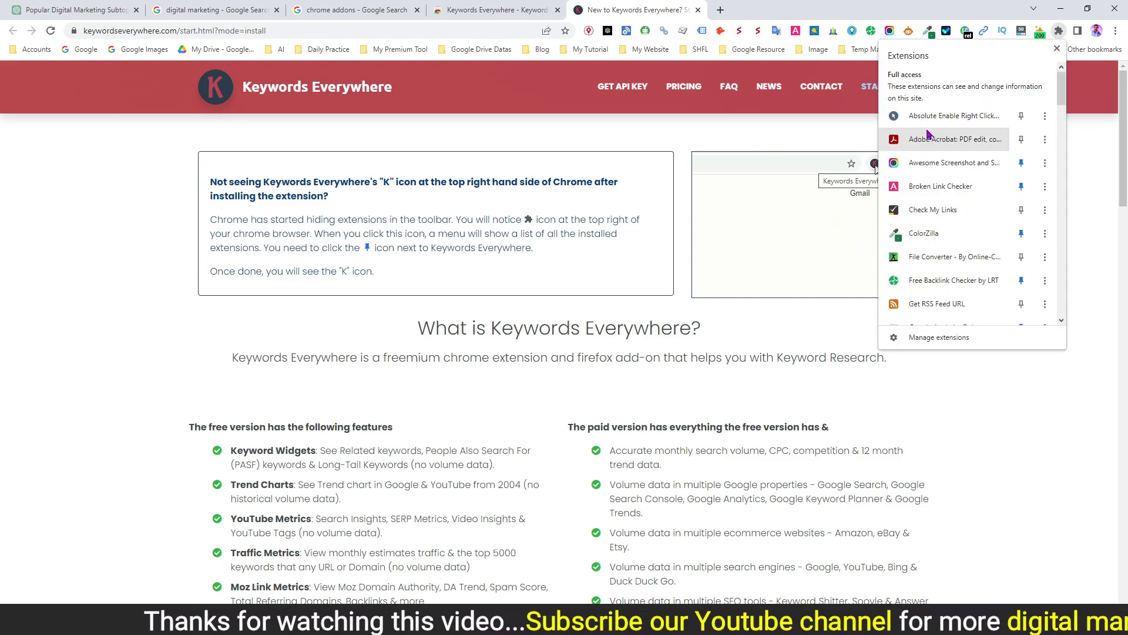
{"action": "scroll", "coordinate": [934, 165], "scroll_direction": "down", "scroll_amount": 4}
{"action": "scroll", "coordinate": [931, 179], "scroll_direction": "down", "scroll_amount": 1}
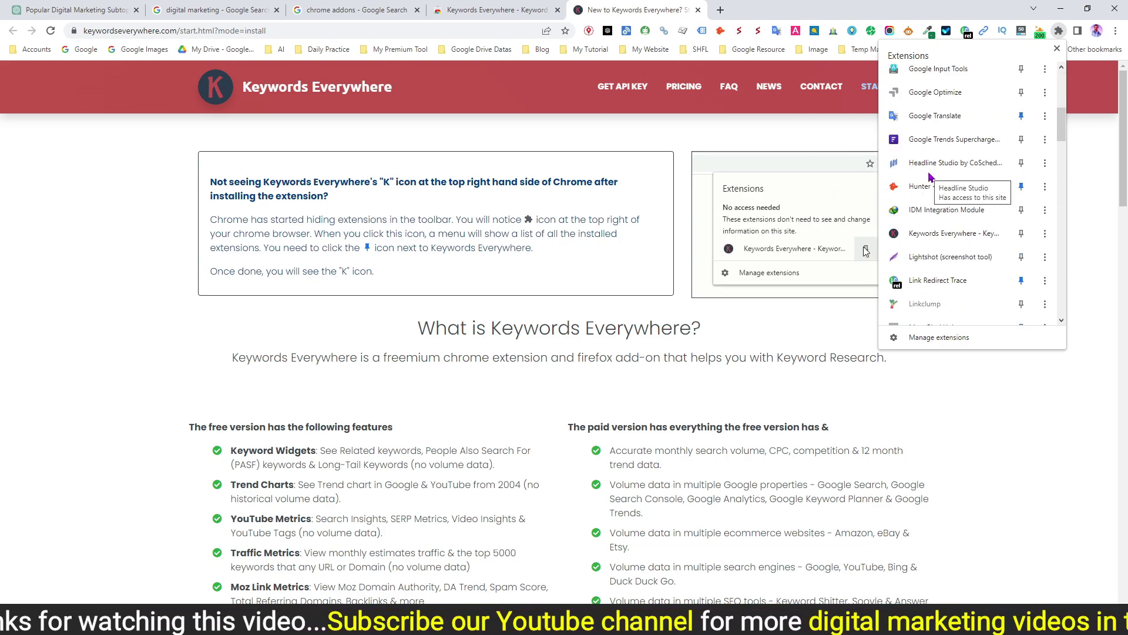
{"action": "left_click", "coordinate": [1022, 234]}
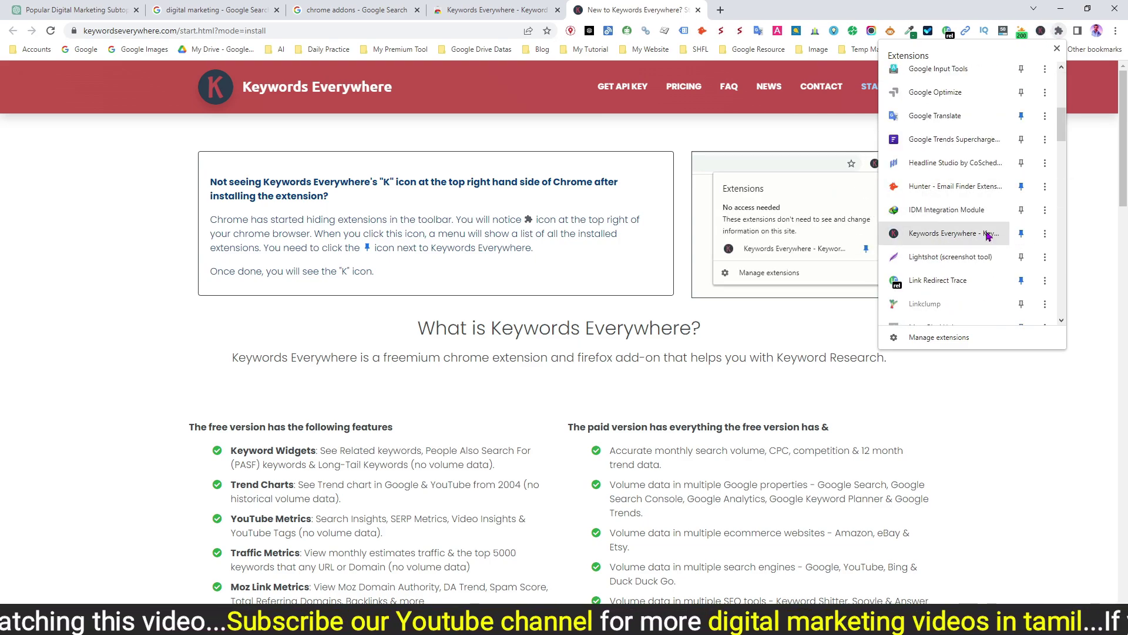
Step: Return to the Google results for "digital marketing" and run the same search again
{"action": "left_click", "coordinate": [235, 10]}
{"action": "left_click", "coordinate": [222, 82]}
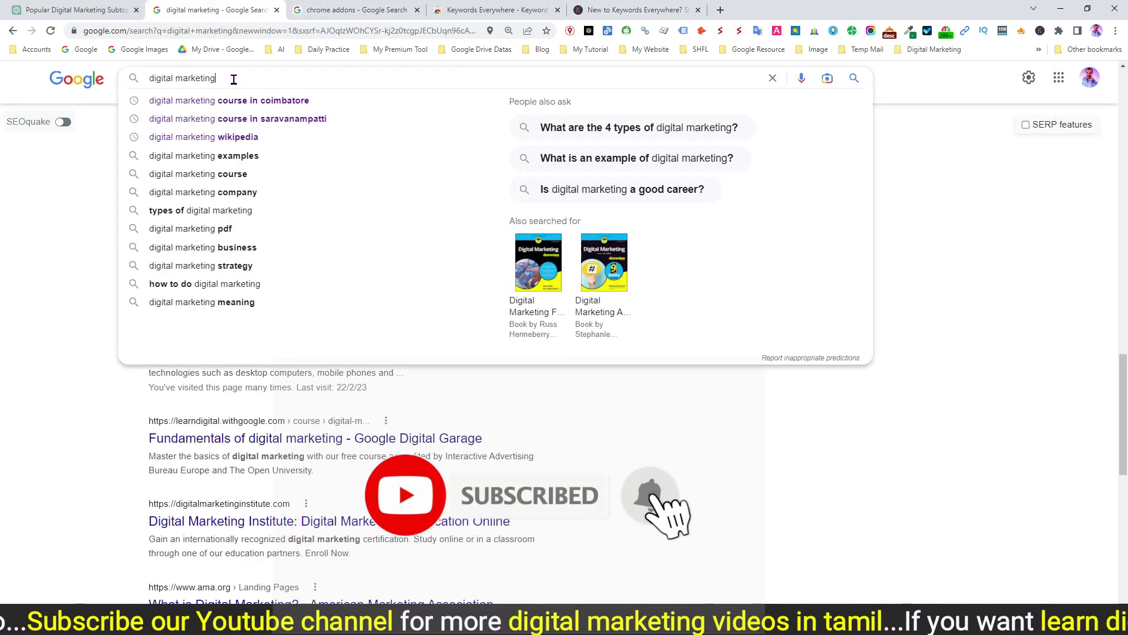
{"action": "key", "text": "Return"}
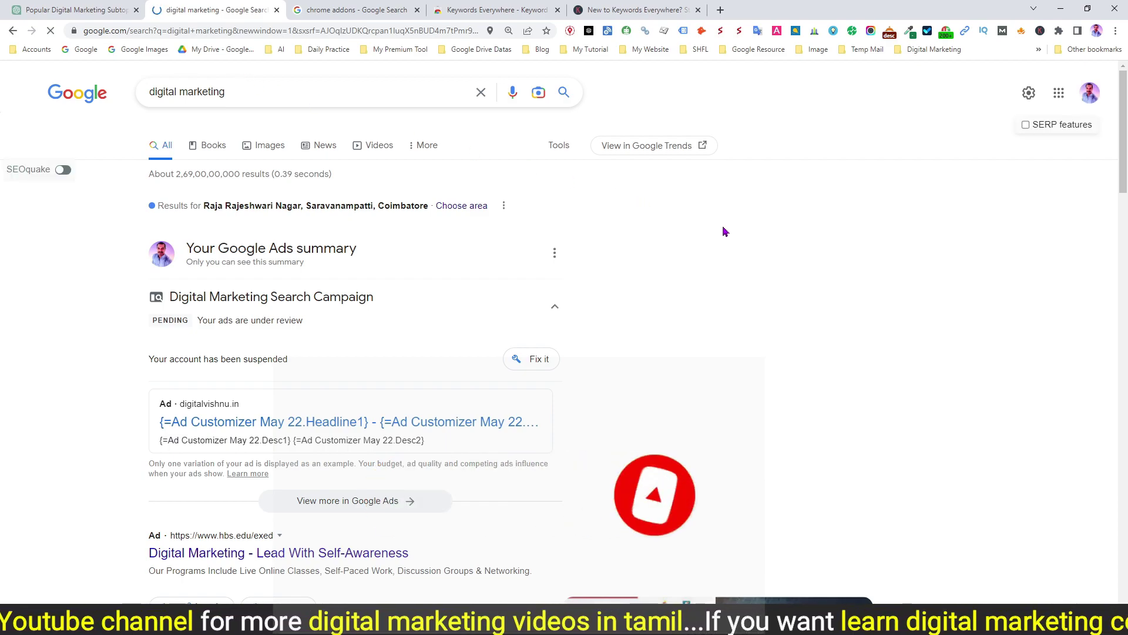
Step: Examine the Keywords Everywhere data beside the search results, from the trend chart down to the Trending, People Also Search For and Long-Tail Keywords lists
{"action": "scroll", "coordinate": [724, 231], "scroll_direction": "down", "scroll_amount": 2}
{"action": "scroll", "coordinate": [724, 231], "scroll_direction": "down", "scroll_amount": 10}
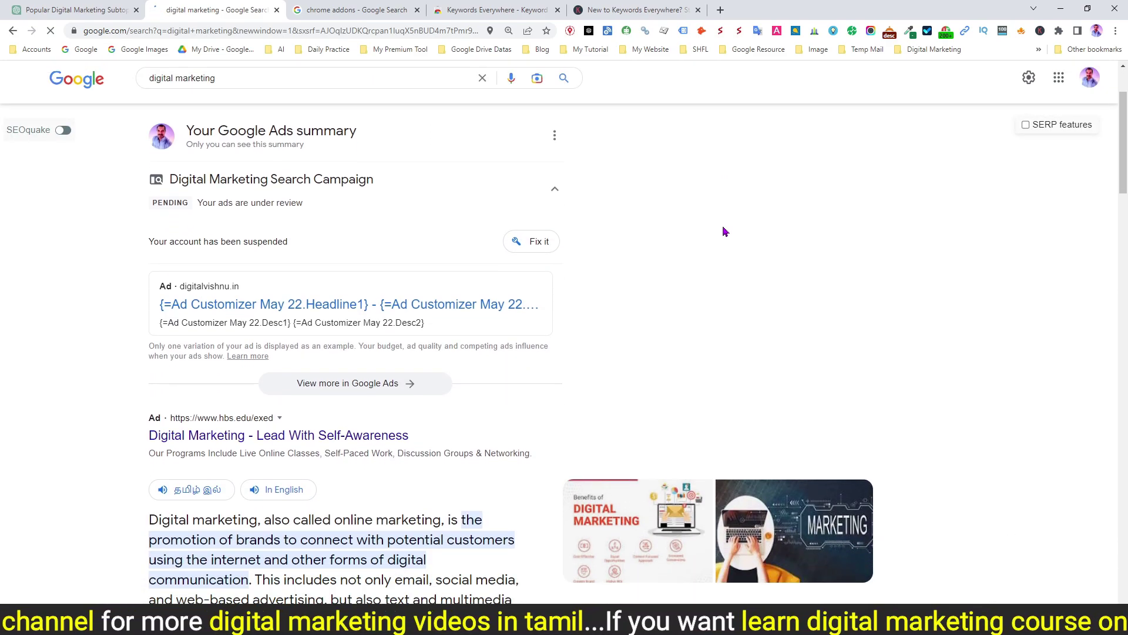
{"action": "scroll", "coordinate": [723, 227], "scroll_direction": "down", "scroll_amount": 12}
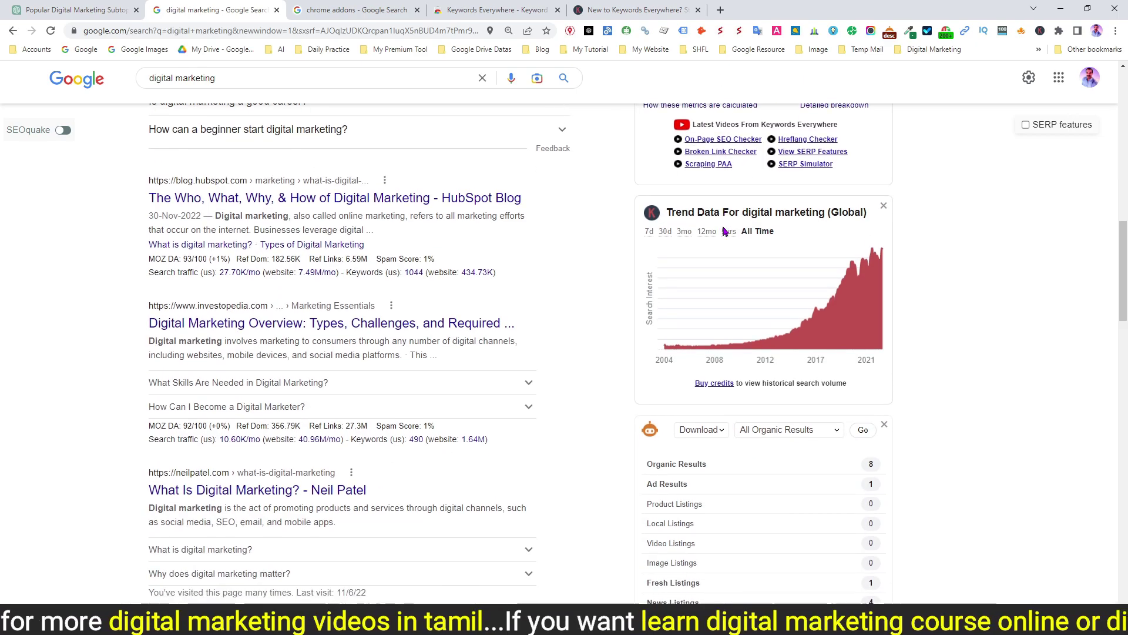
{"action": "scroll", "coordinate": [724, 231], "scroll_direction": "down", "scroll_amount": 5}
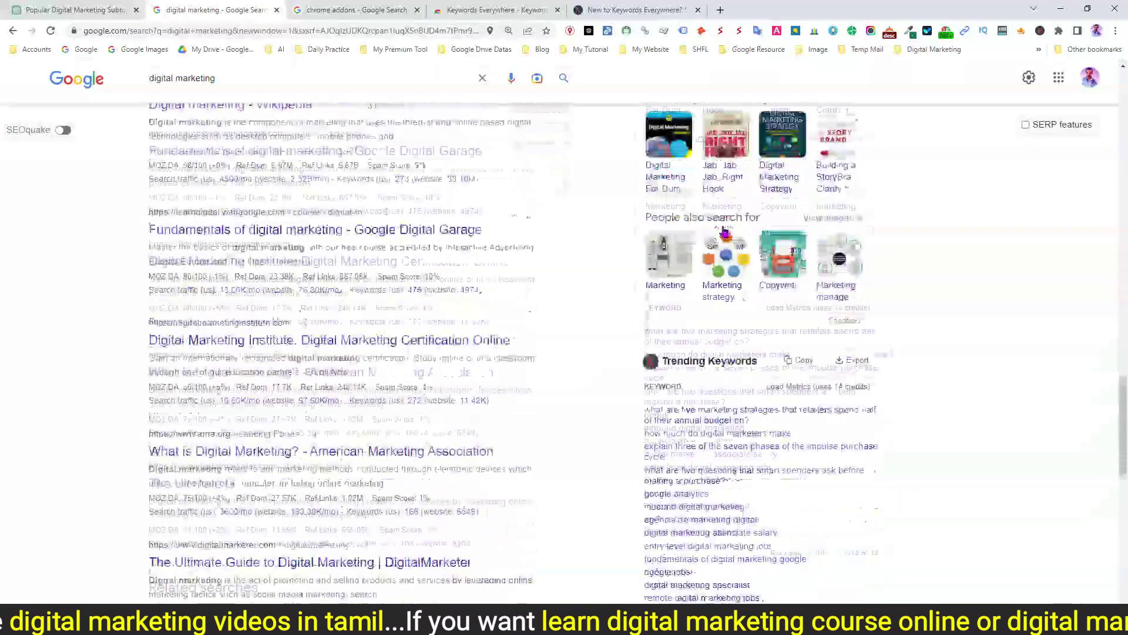
{"action": "scroll", "coordinate": [736, 218], "scroll_direction": "down", "scroll_amount": 5}
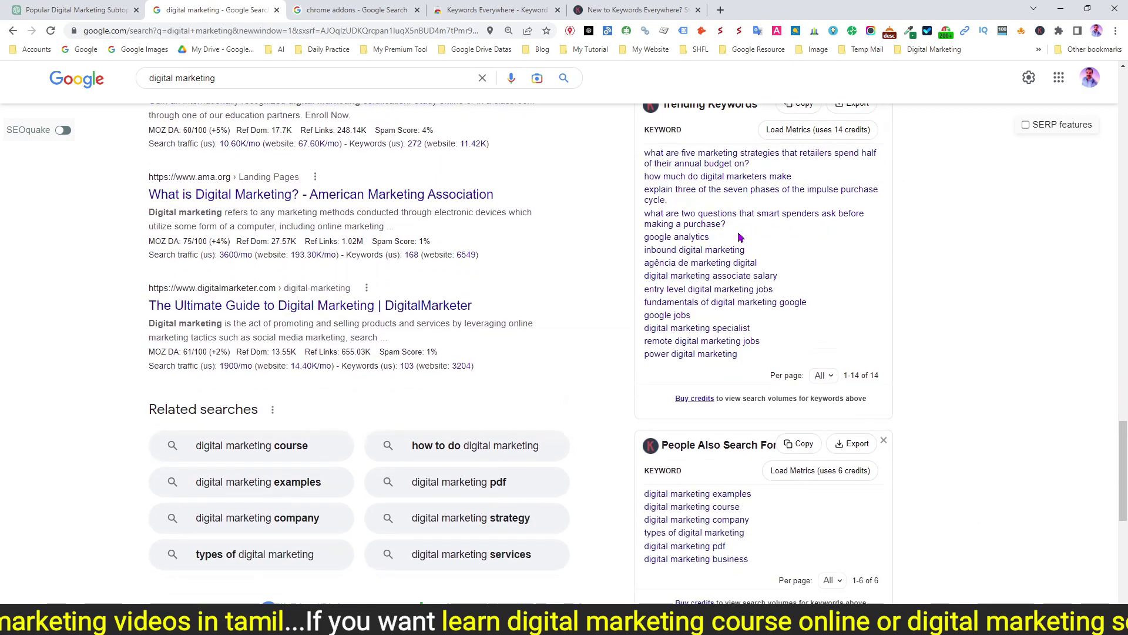
{"action": "scroll", "coordinate": [762, 276], "scroll_direction": "down", "scroll_amount": 4}
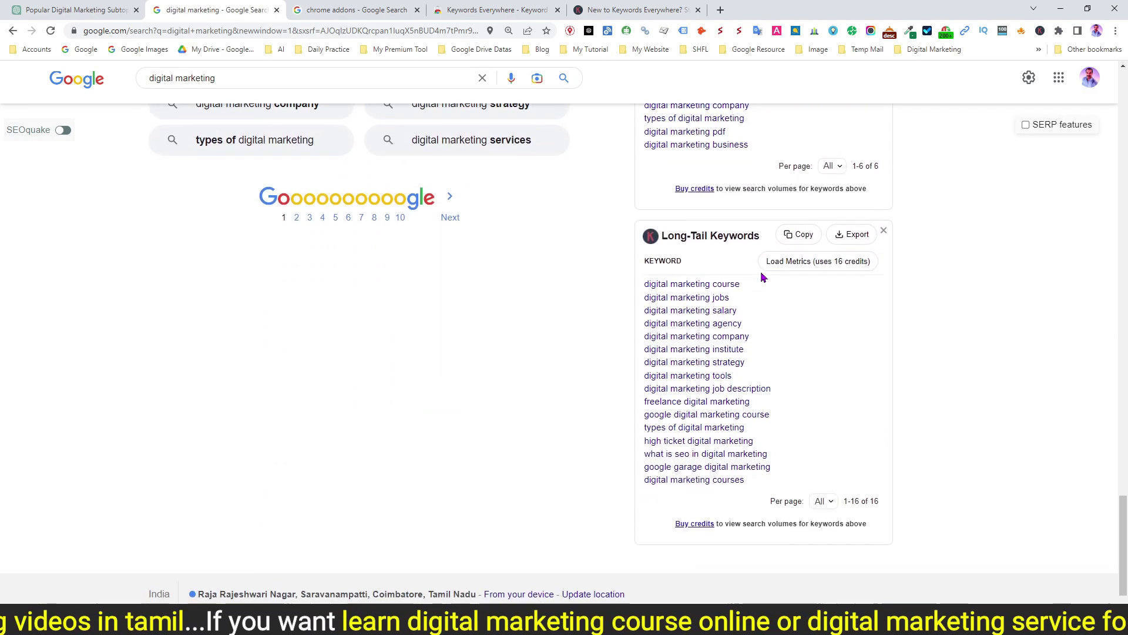
{"action": "scroll", "coordinate": [719, 405], "scroll_direction": "up", "scroll_amount": 3}
{"action": "scroll", "coordinate": [719, 406], "scroll_direction": "down", "scroll_amount": 3}
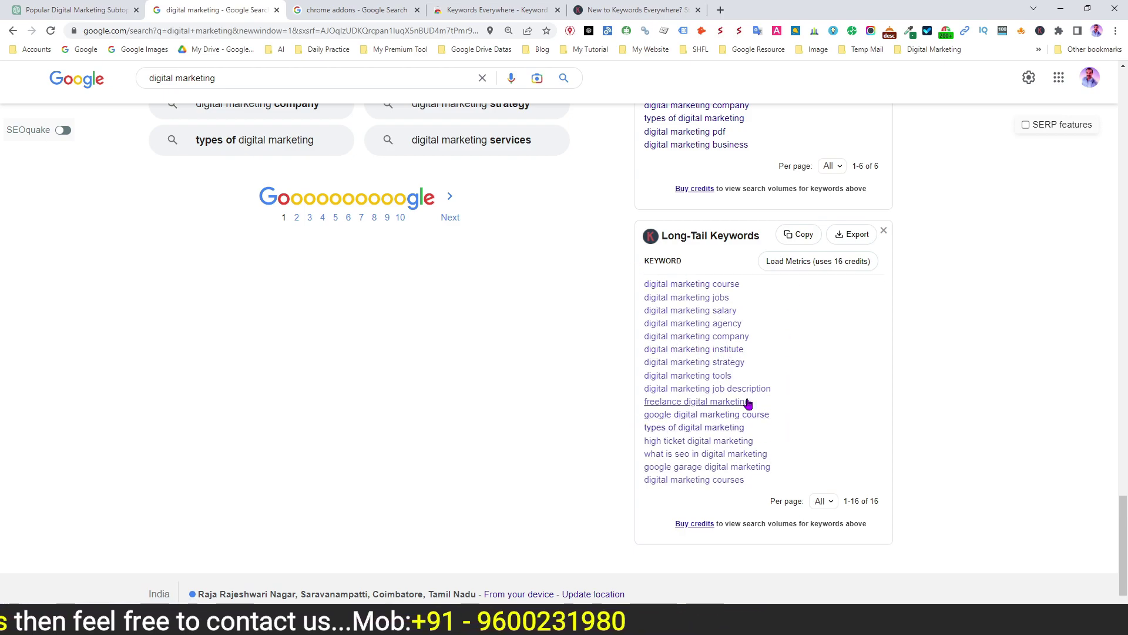
Step: Copy the long-tail keywords from "digital marketing course" through "digital marketing strategy" and paste them into the ChatGPT message
{"action": "left_click_drag", "start_coordinate": [633, 277], "coordinate": [871, 404]}
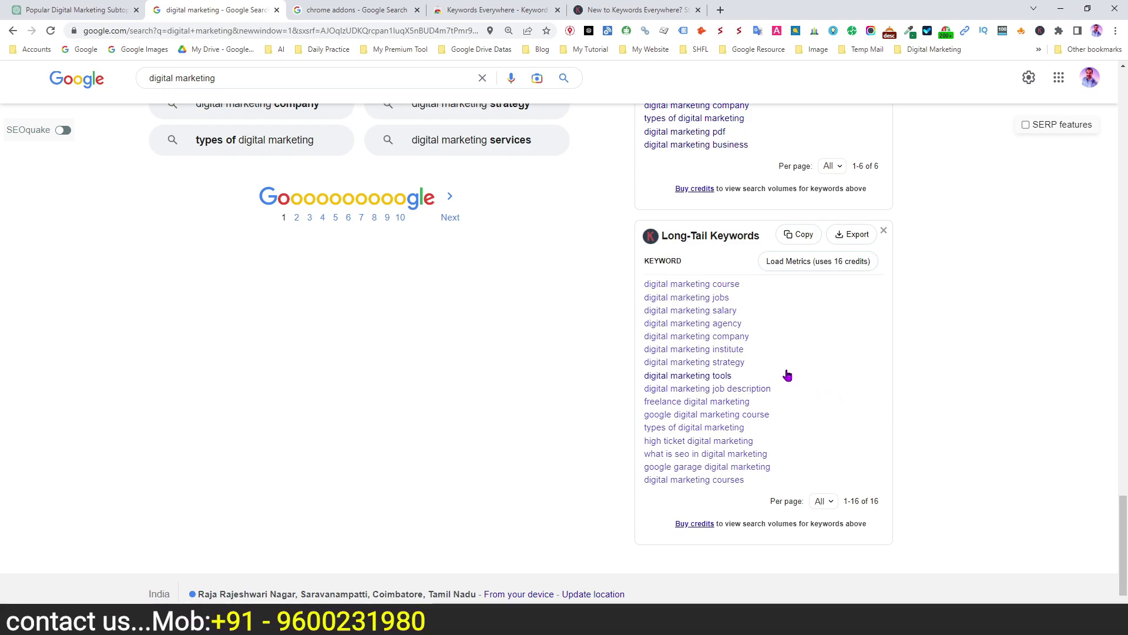
{"action": "left_click_drag", "start_coordinate": [780, 365], "coordinate": [670, 312]}
{"action": "right_click", "coordinate": [670, 311]}
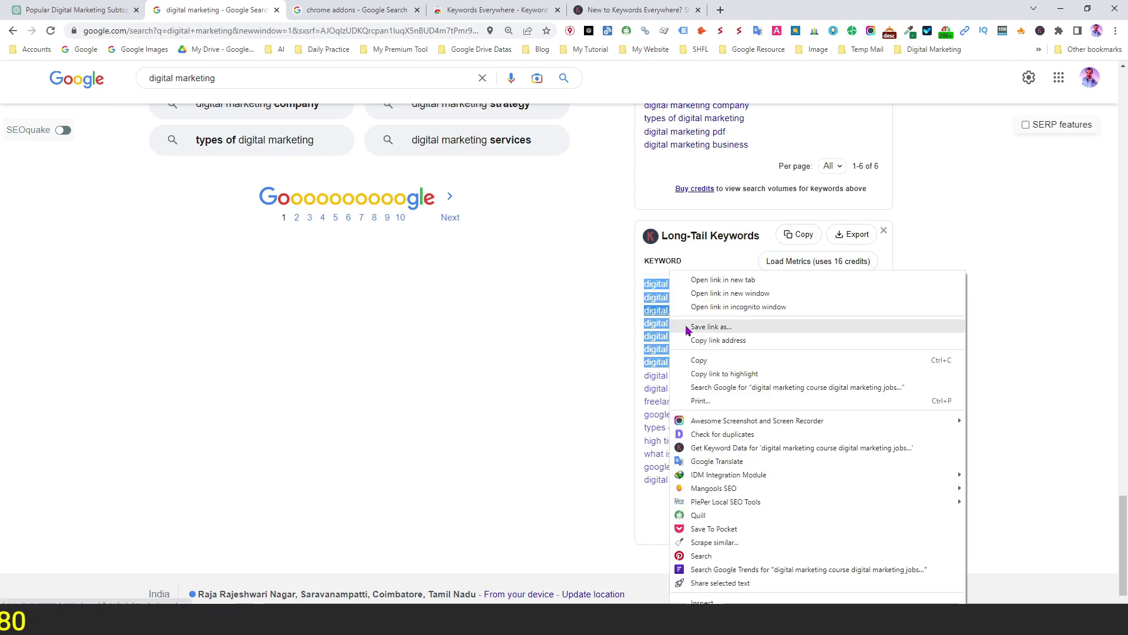
{"action": "left_click", "coordinate": [701, 360]}
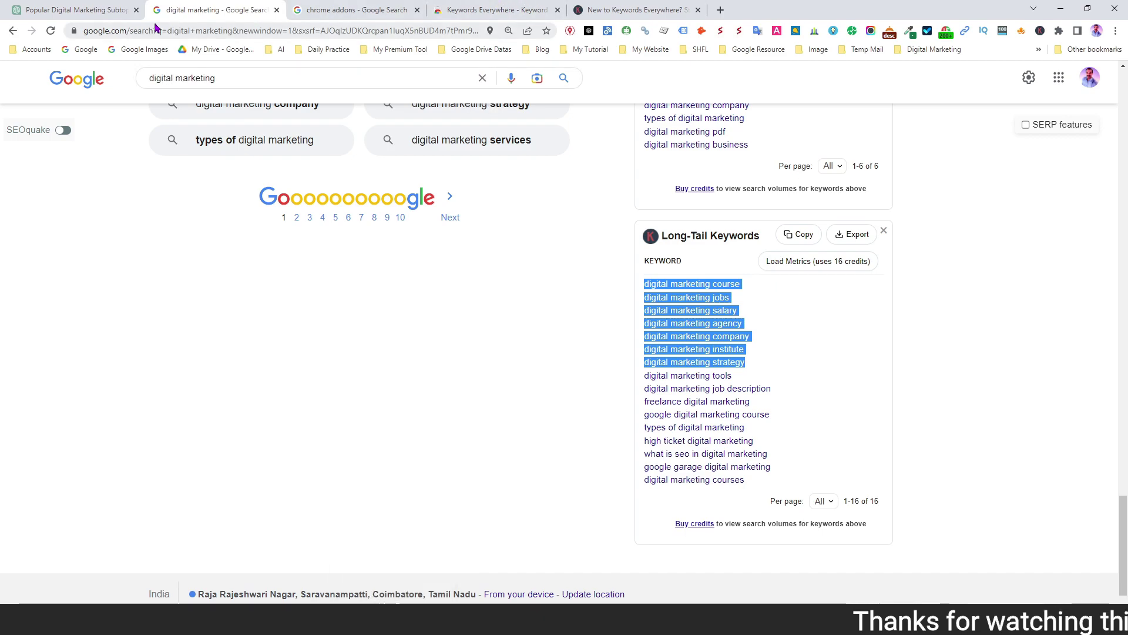
{"action": "left_click", "coordinate": [97, 9]}
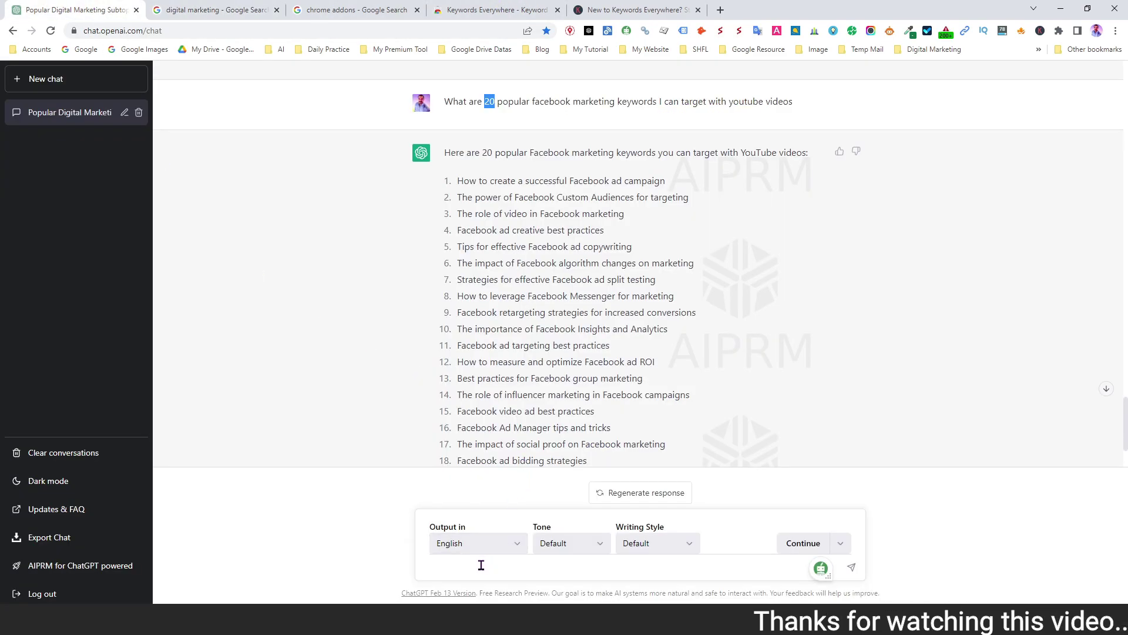
{"action": "key", "text": "ctrl+v"}
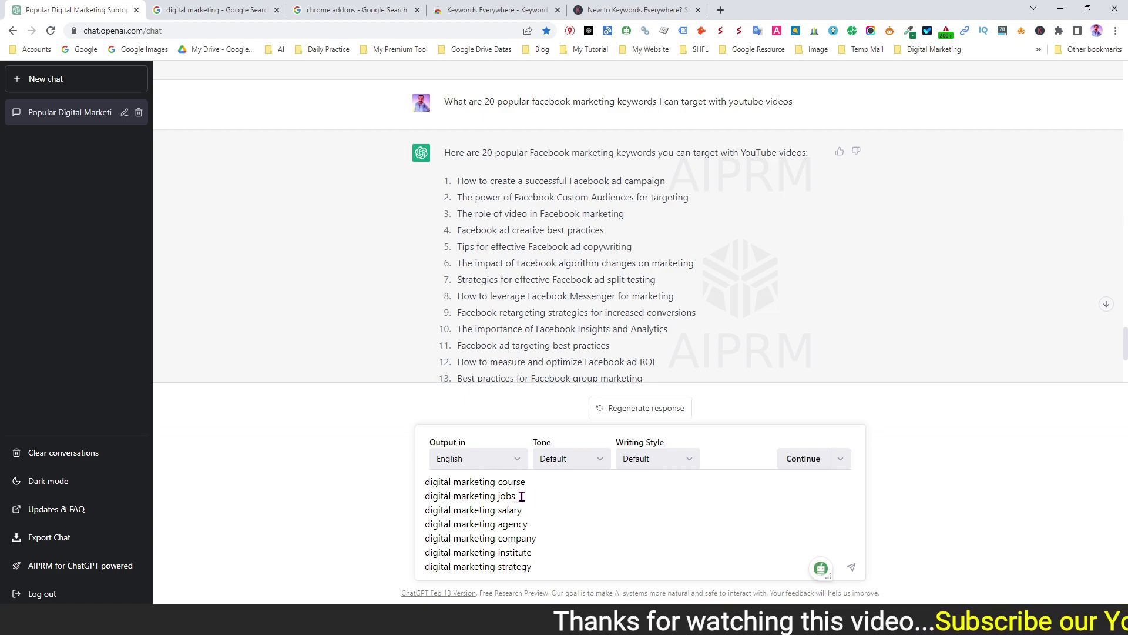
Step: Trim the pasted keyword list to digital marketing course, digital marketing company, digital marketing institute and digital marketing strategy
{"action": "left_click_drag", "start_coordinate": [515, 498], "coordinate": [413, 500]}
{"action": "key", "text": "BackSpace"}
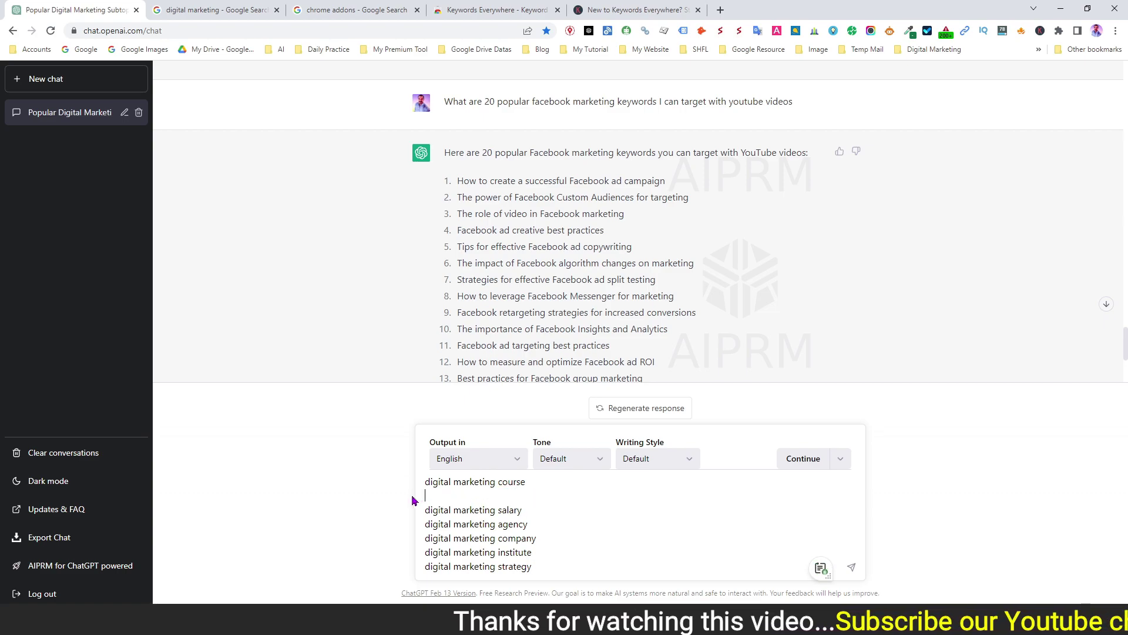
{"action": "key", "text": "Delete"}
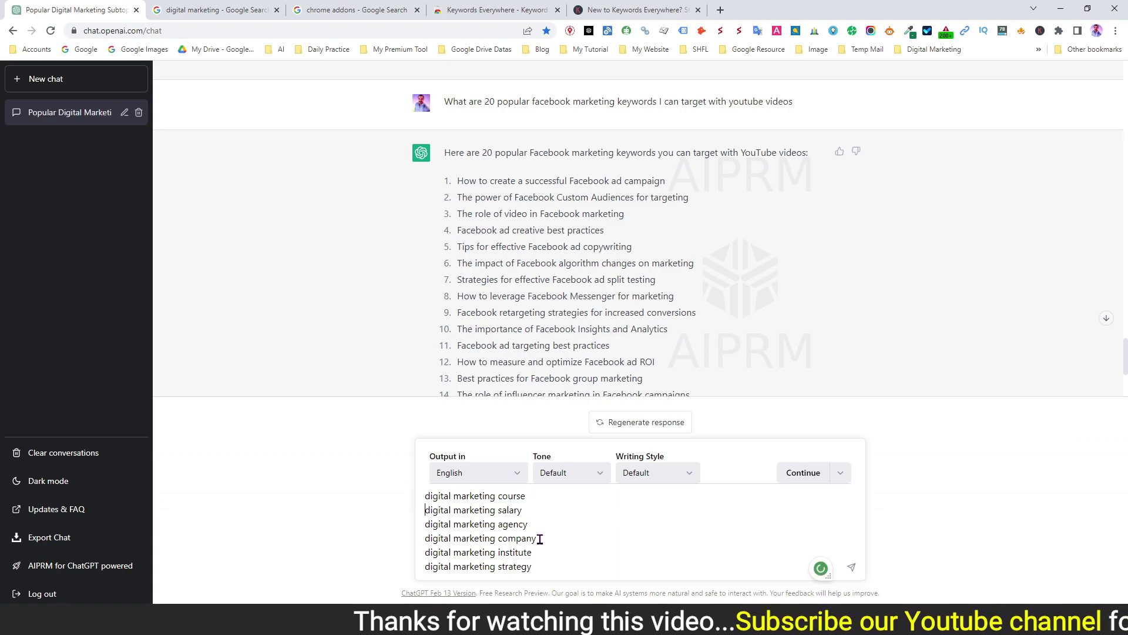
{"action": "left_click", "coordinate": [541, 528]}
{"action": "left_click_drag", "start_coordinate": [541, 528], "coordinate": [406, 529]}
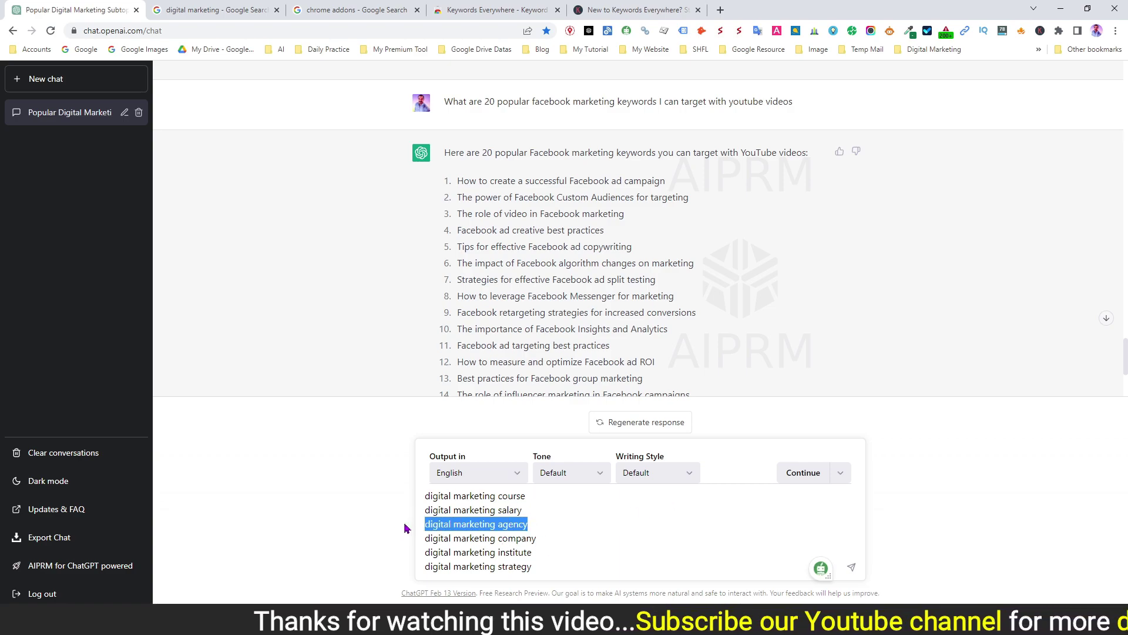
{"action": "key", "text": "Delete"}
{"action": "key", "text": "Delete"}
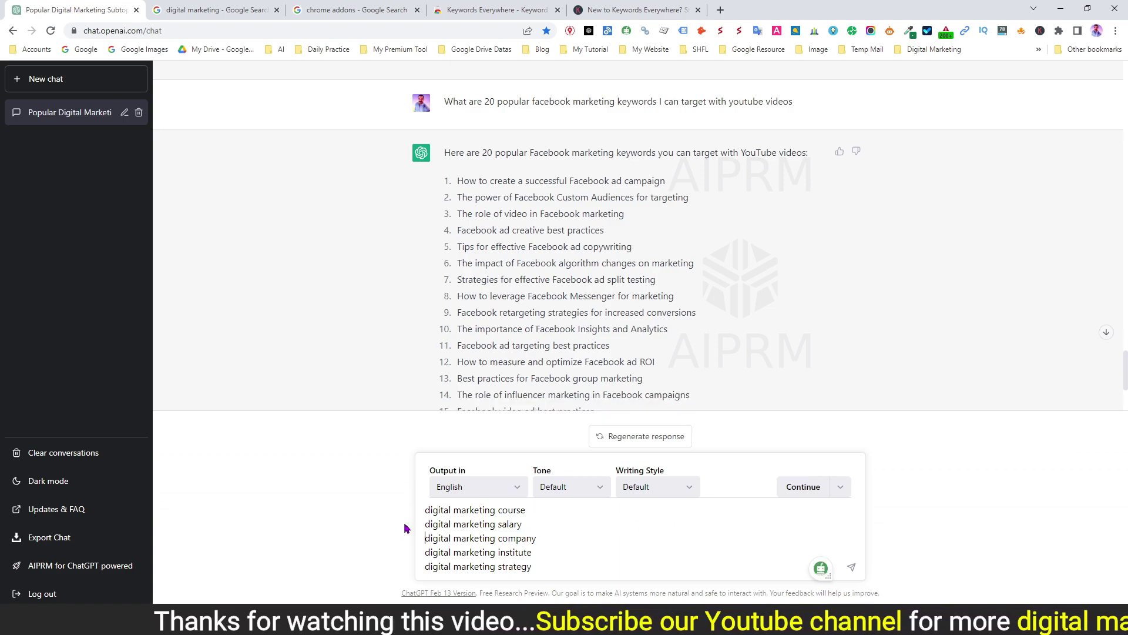
{"action": "left_click_drag", "start_coordinate": [548, 537], "coordinate": [409, 544]}
{"action": "key", "text": "Delete"}
{"action": "key", "text": "Delete"}
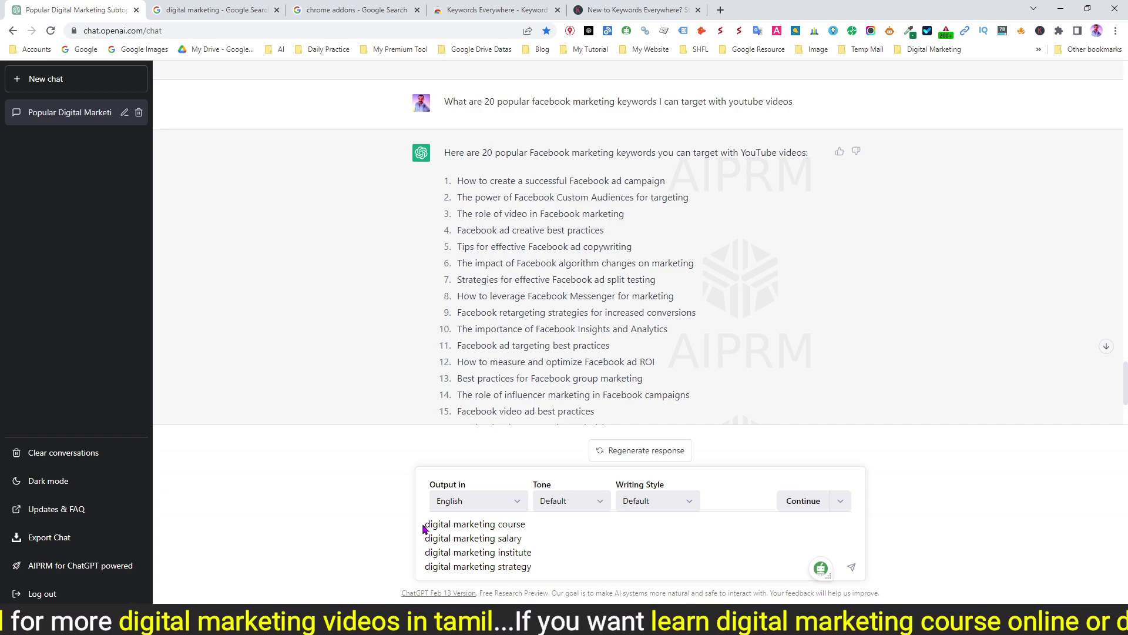
{"action": "key", "text": "ctrl+z"}
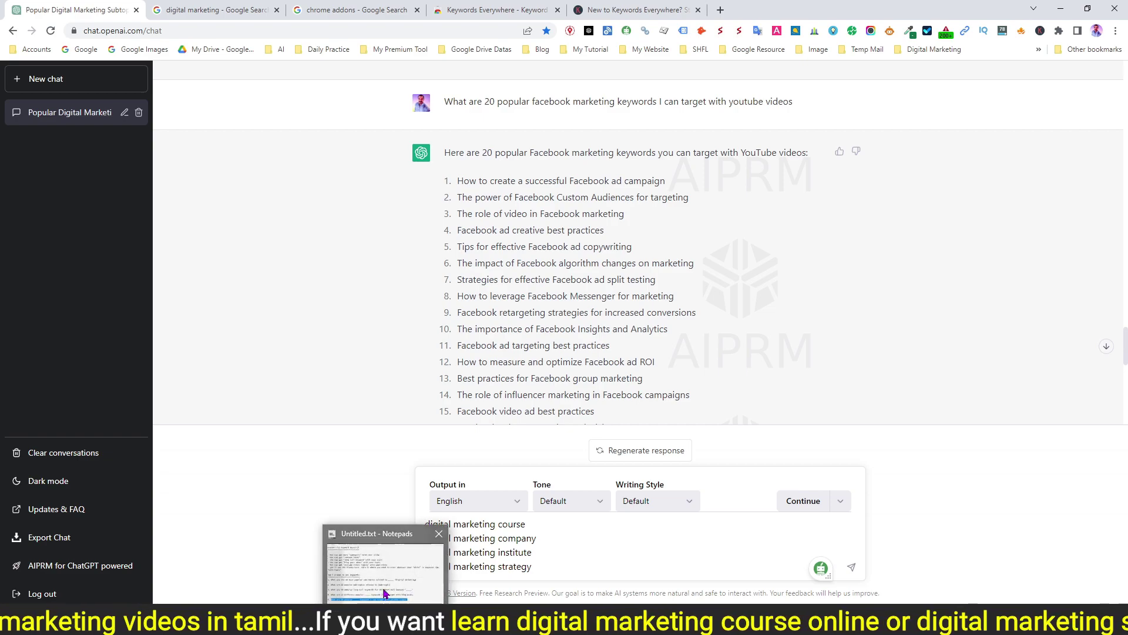
Step: Switch to the Notepads prompt notes and copy "can you use the keywords below to come up with blog post ideas"
{"action": "left_click", "coordinate": [386, 544]}
{"action": "scroll", "coordinate": [287, 454], "scroll_direction": "down", "scroll_amount": 5}
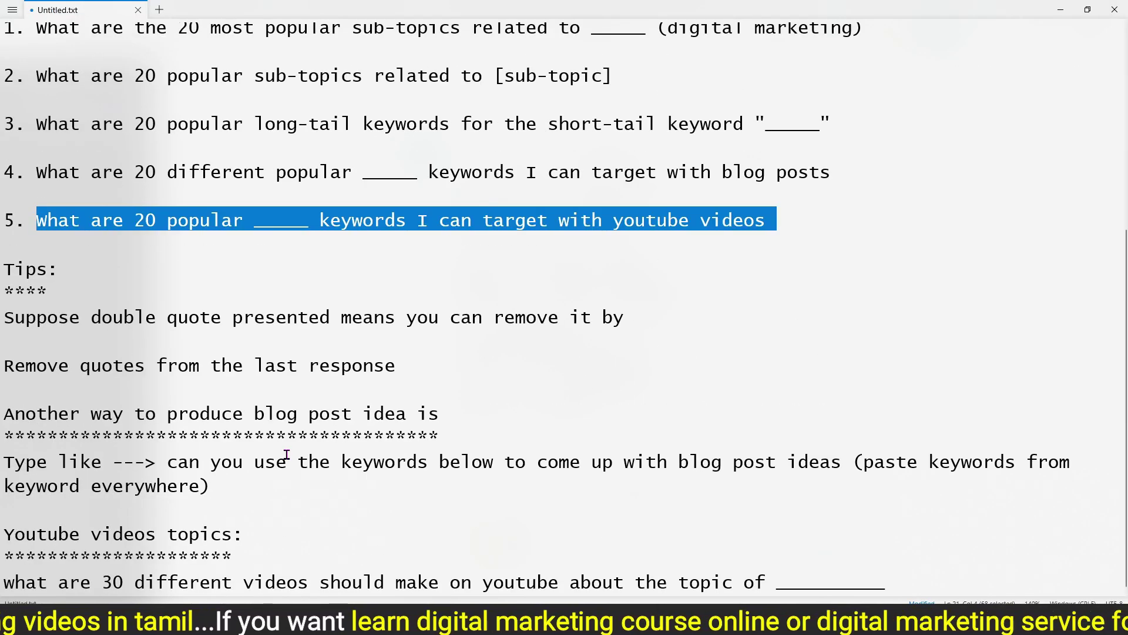
{"action": "left_click_drag", "start_coordinate": [171, 462], "coordinate": [840, 468]}
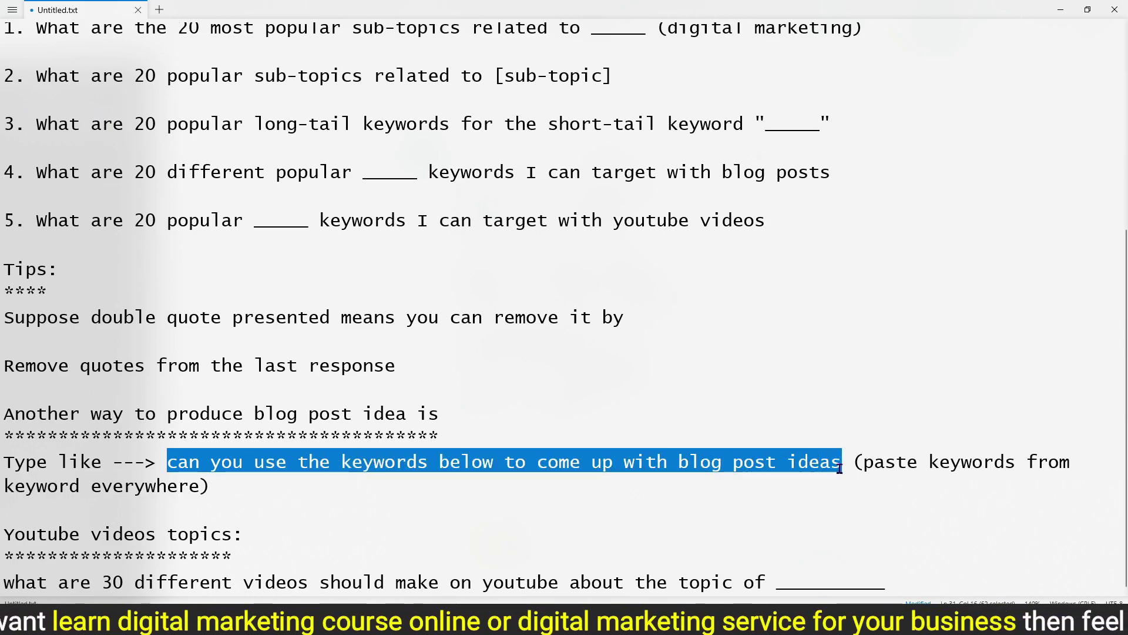
Step: Back in ChatGPT, insert the copied request and a colon before the keyword list, submit the prompt, and view the generated blog post ideas
{"action": "key", "text": "alt+Tab"}
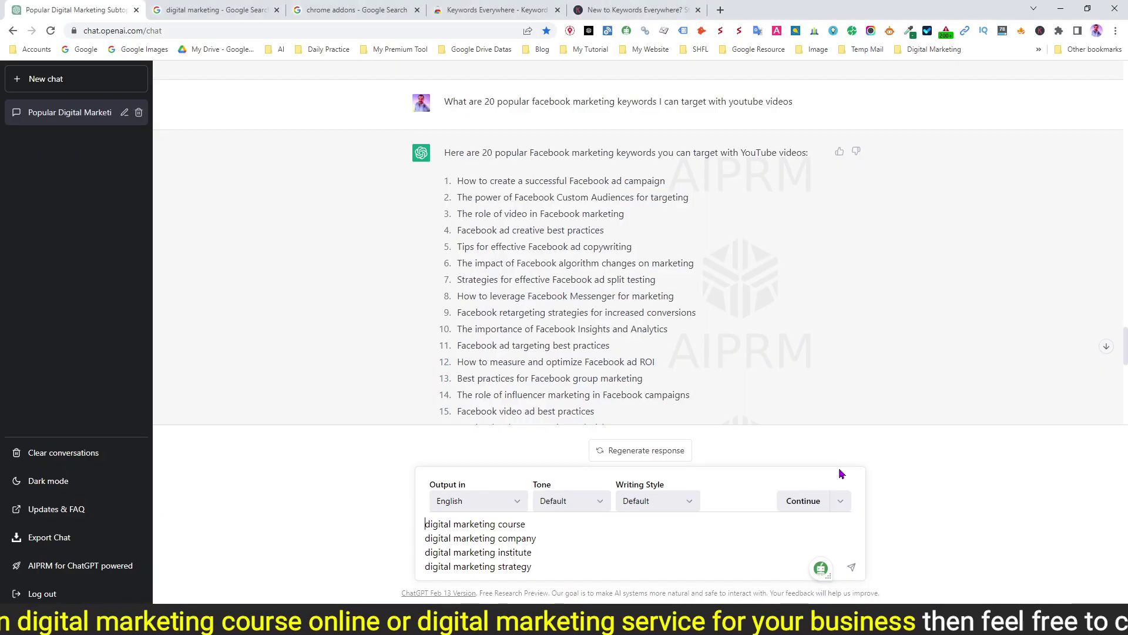
{"action": "key", "text": "ctrl+v"}
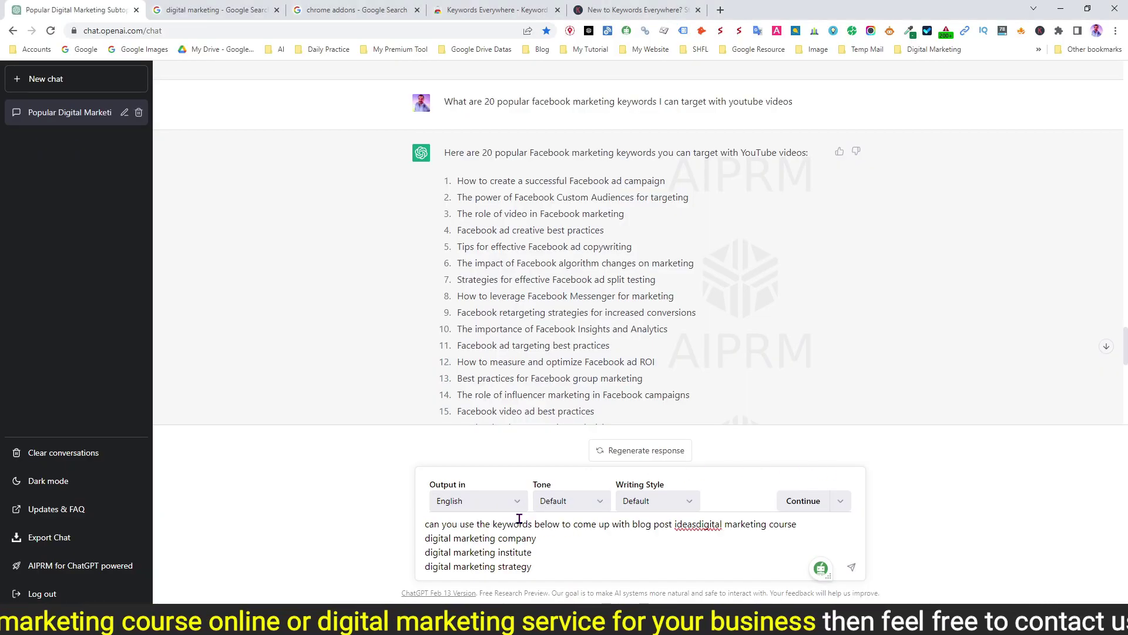
{"action": "type", "text": ":"}
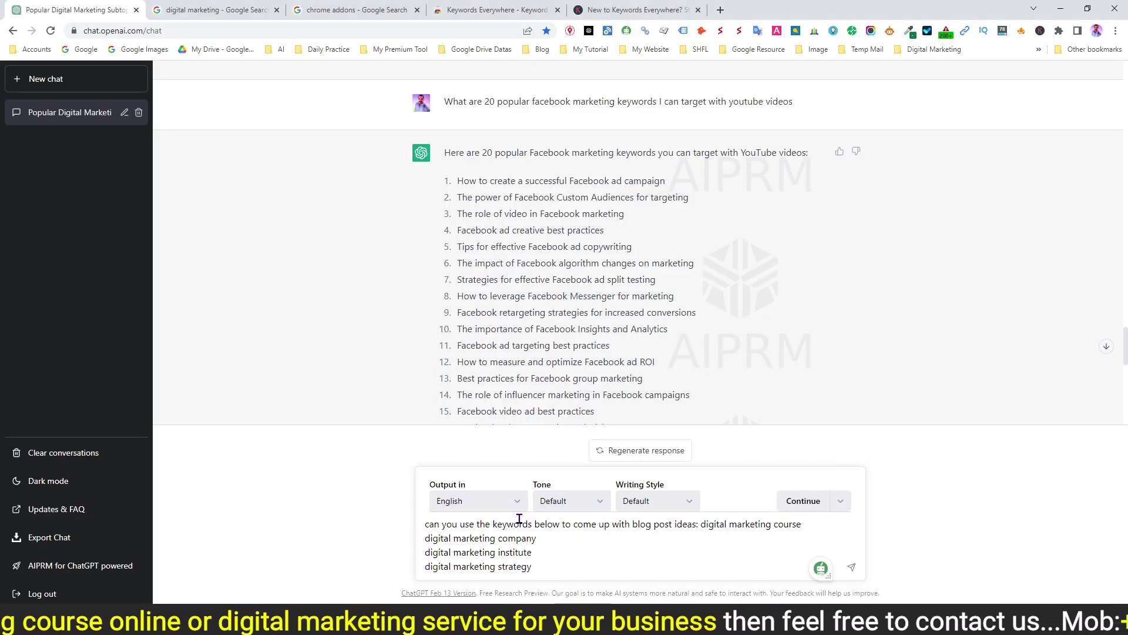
{"action": "key", "text": "Return"}
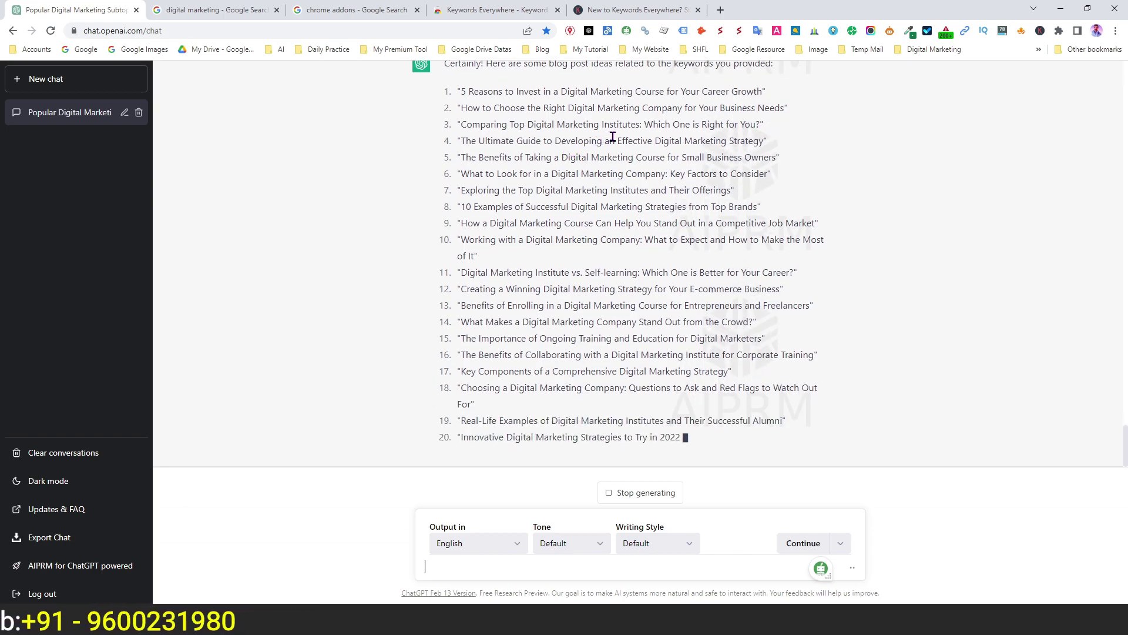
{"action": "scroll", "coordinate": [864, 305], "scroll_direction": "up", "scroll_amount": 2}
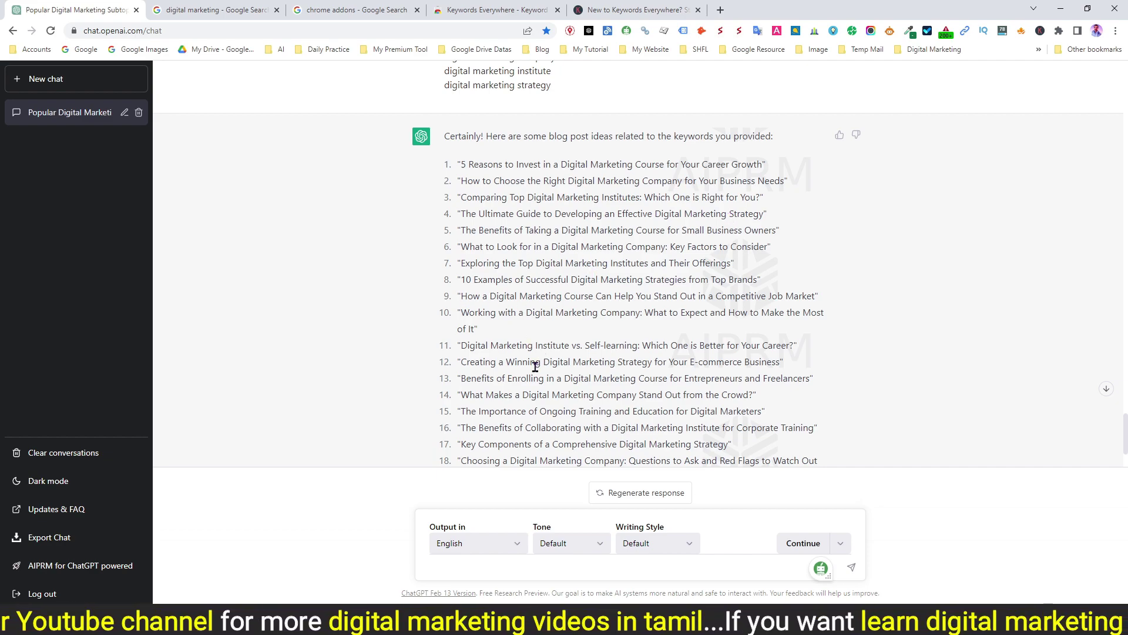
Step: Switch to the Notepads prompt notes and copy "what are 30 different videos should make on youtube about the topic of"
{"action": "key", "text": "alt+Tab"}
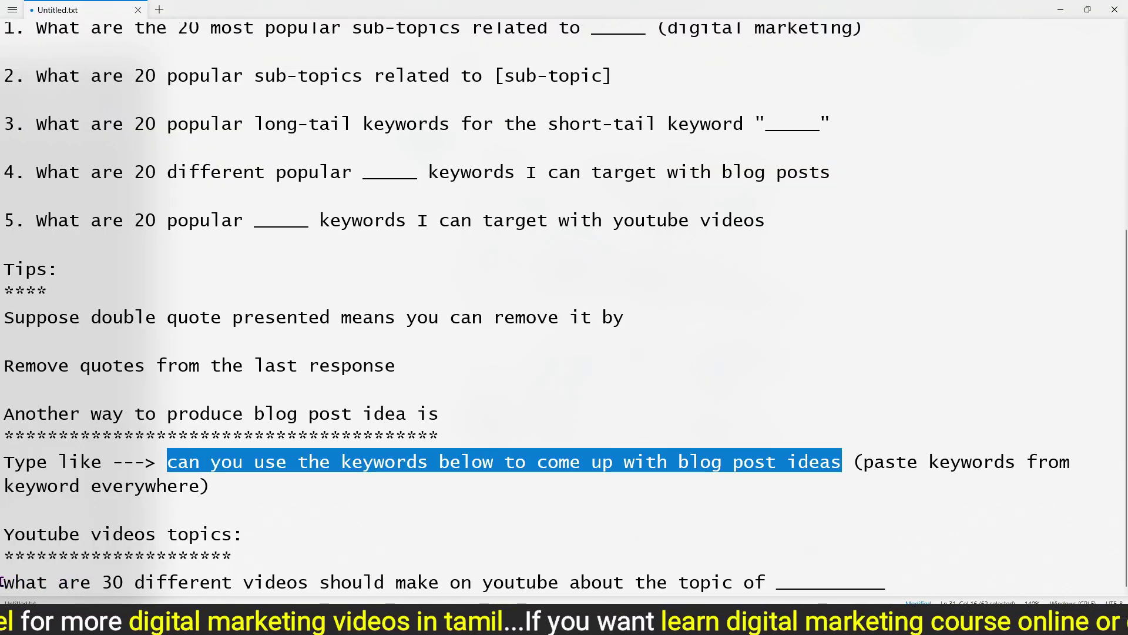
{"action": "triple_click", "coordinate": [16, 583]}
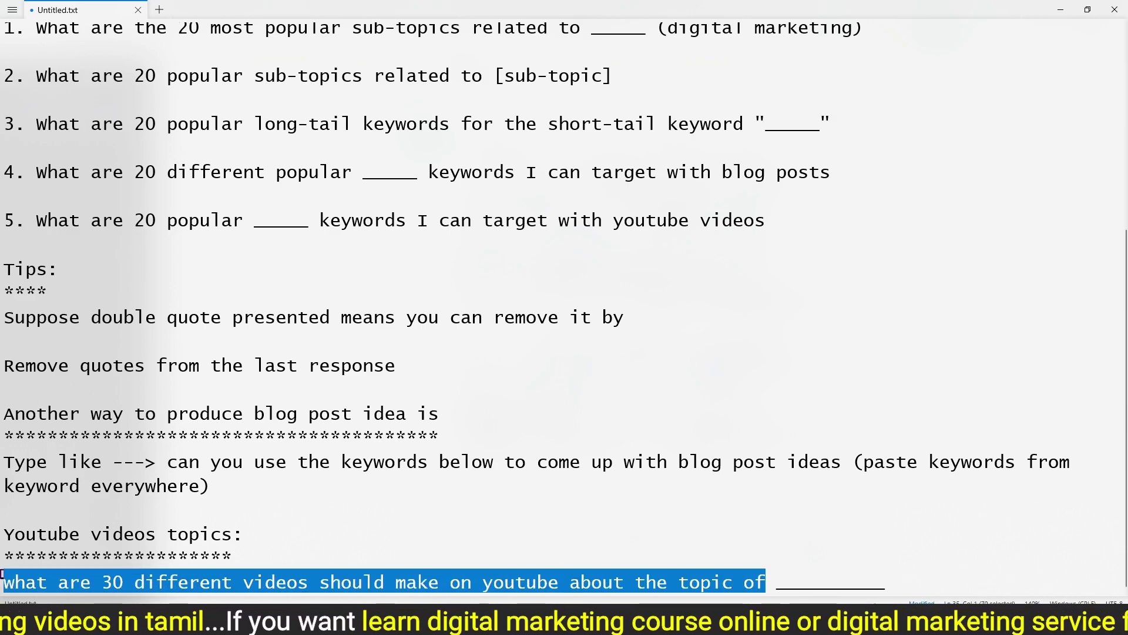
{"action": "key", "text": "ctrl+c"}
Step: Back in ChatGPT, insert the copied prompt, complete it with "facebook marketing", submit it, and view the generated video ideas
{"action": "key", "text": "alt+Tab"}
{"action": "key", "text": "ctrl+v"}
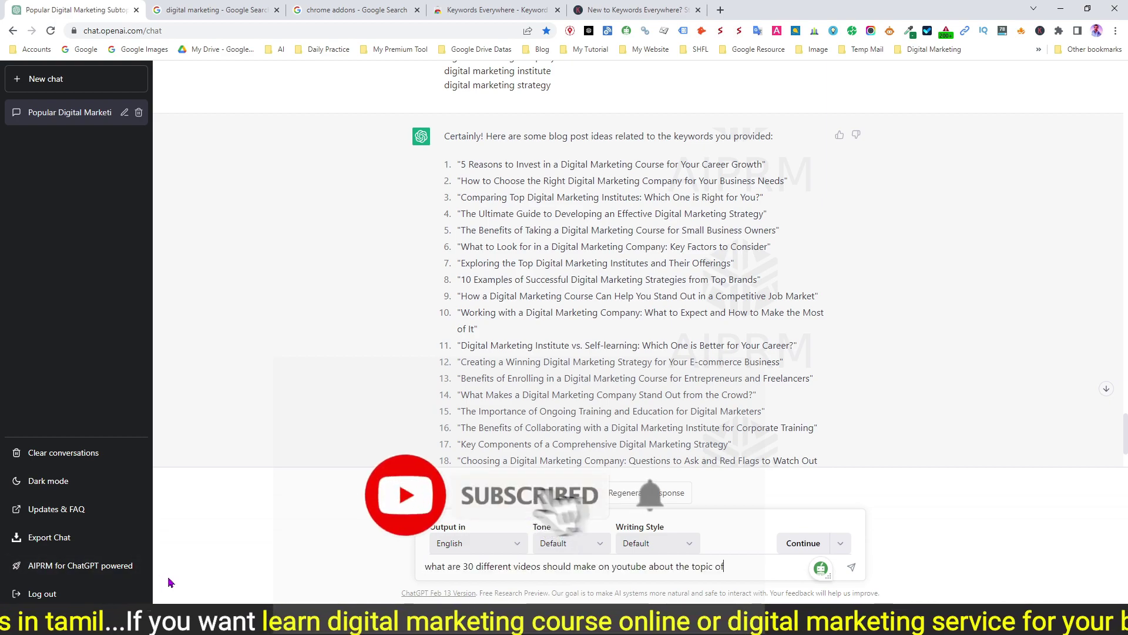
{"action": "type", "text": "faceboo"}
{"action": "type", "text": "arketing"}
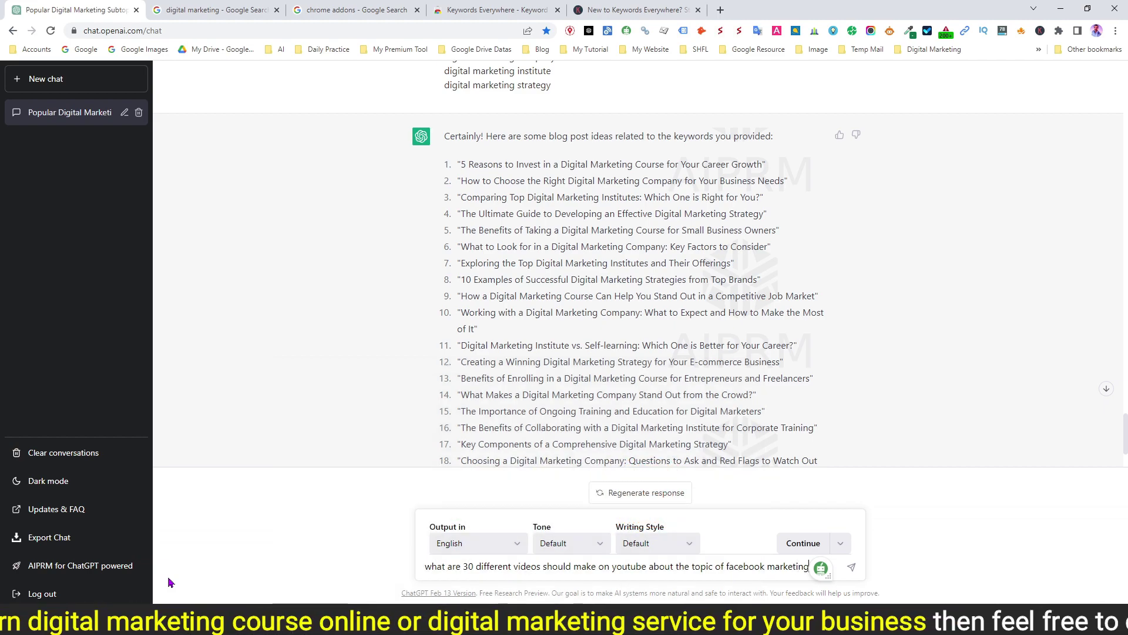
{"action": "key", "text": "Return"}
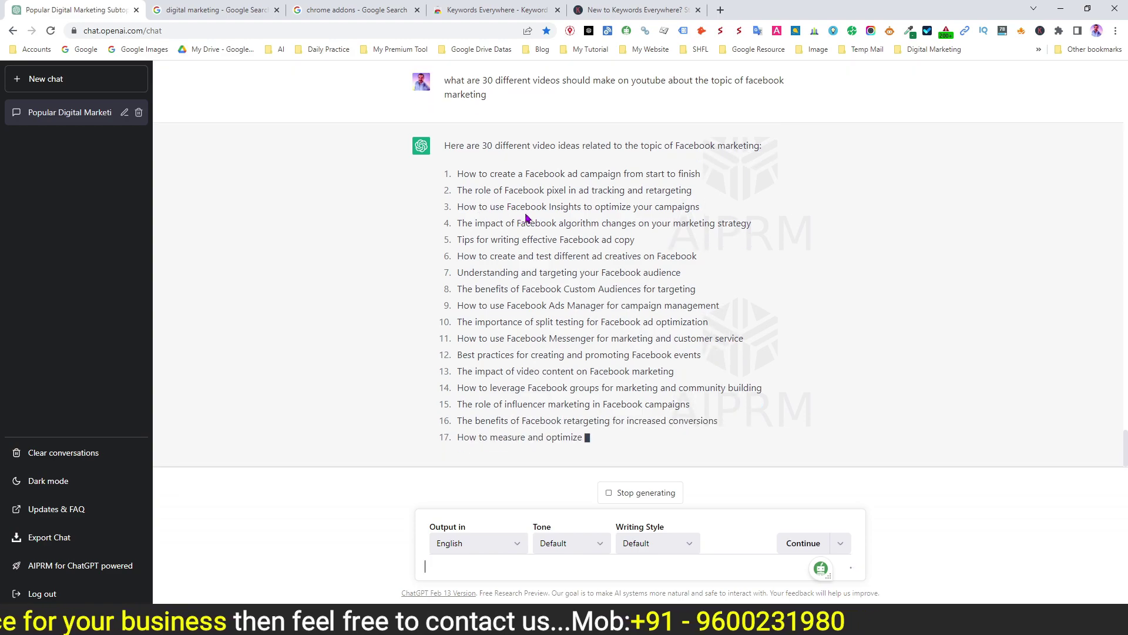
{"action": "scroll", "coordinate": [310, 335], "scroll_direction": "up", "scroll_amount": 1}
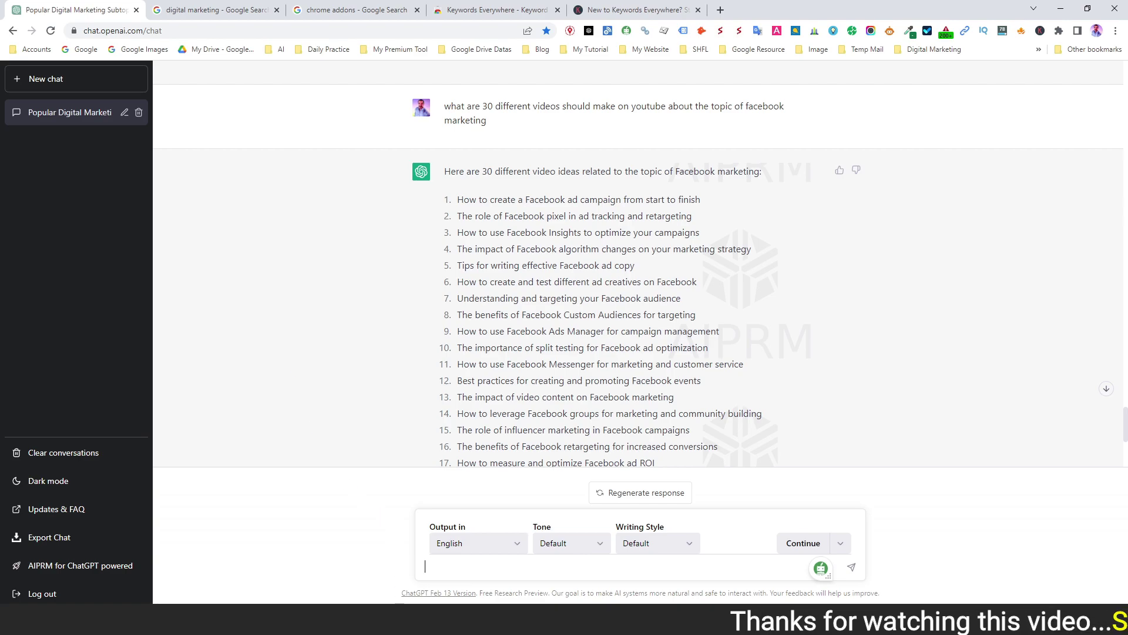
Step: Return to the Notepads prompt notes and review the top 5 keyword prompts and the tips
{"action": "key", "text": "alt+Tab"}
{"action": "scroll", "coordinate": [401, 368], "scroll_direction": "up", "scroll_amount": 4}
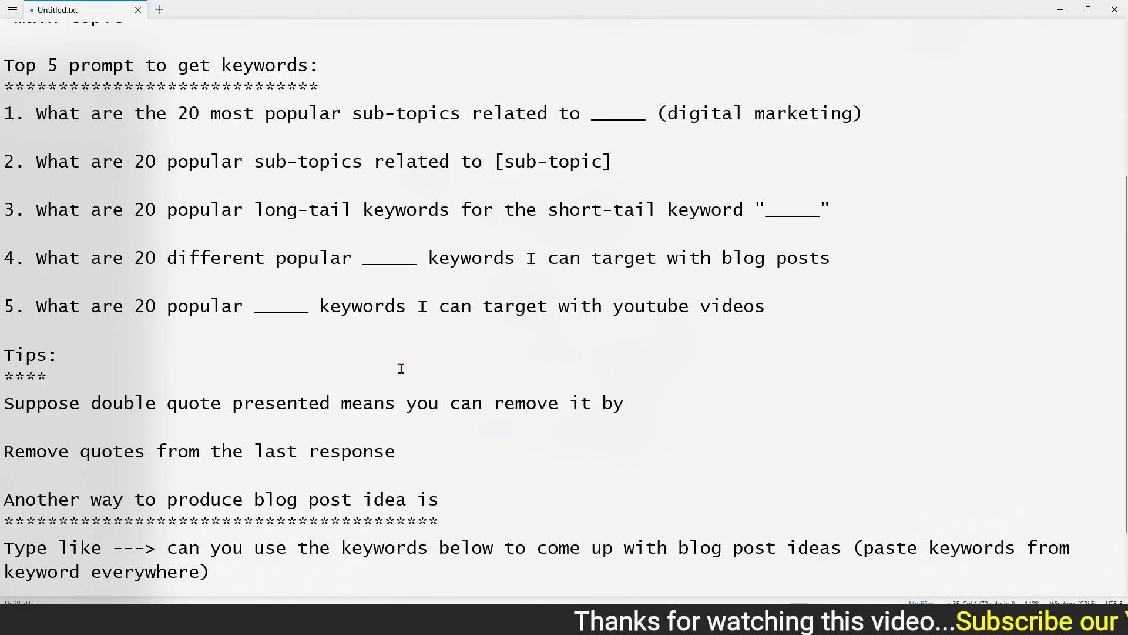